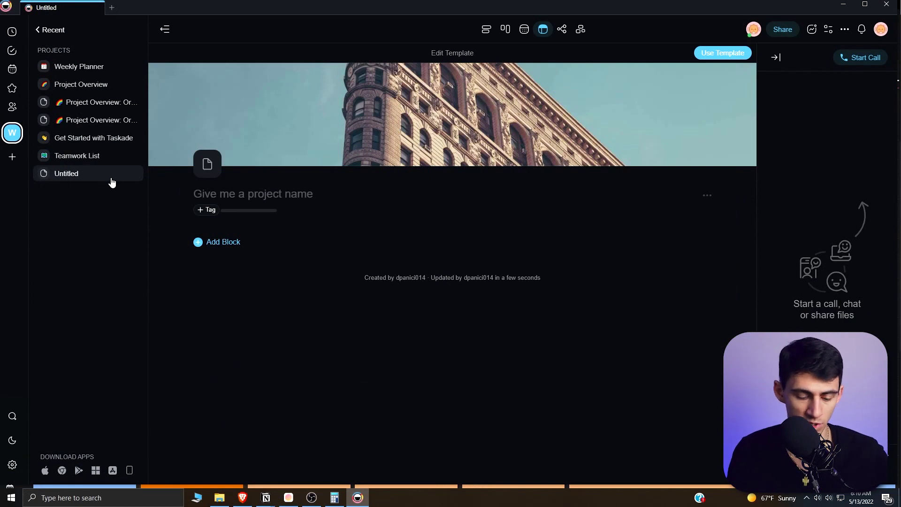
Enter 'GTD Workflow' as the title of the untitled project
text(GTD Workflow)
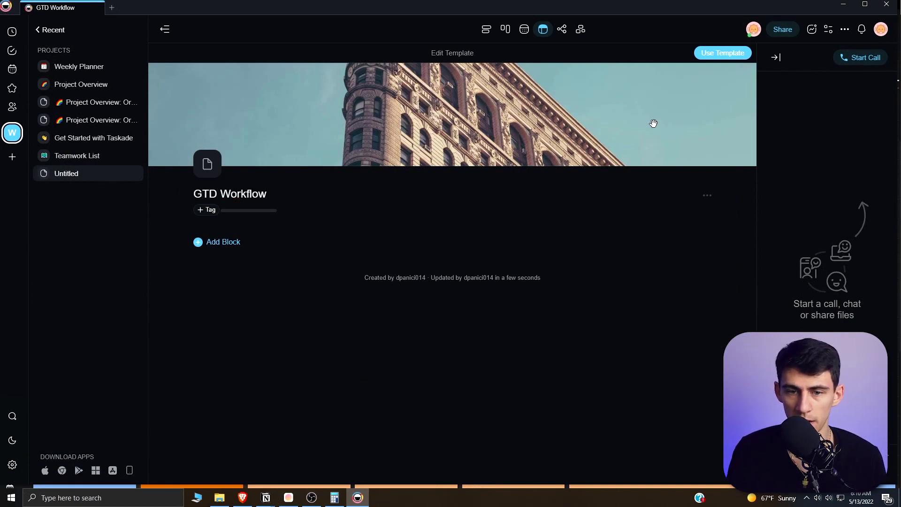
Search the emoji picker for 'check' and make the green check mark the project icon
click(208, 165)
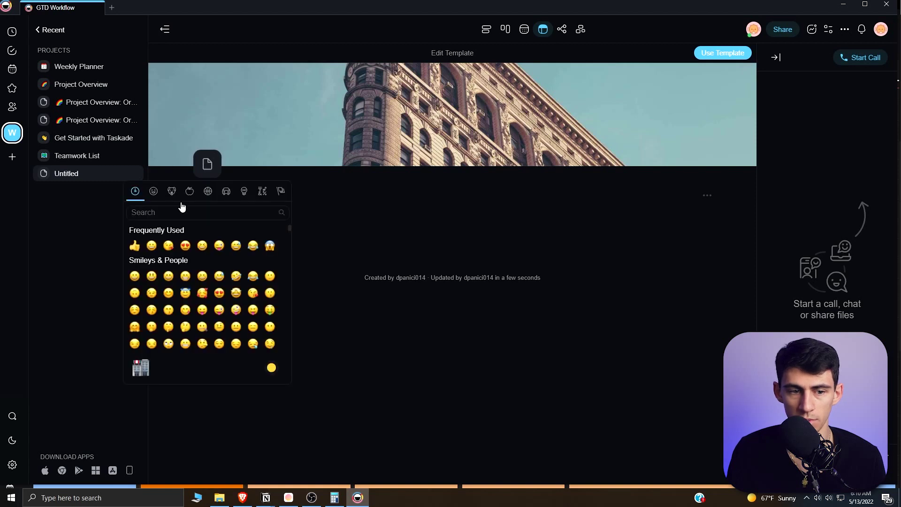
text(check)
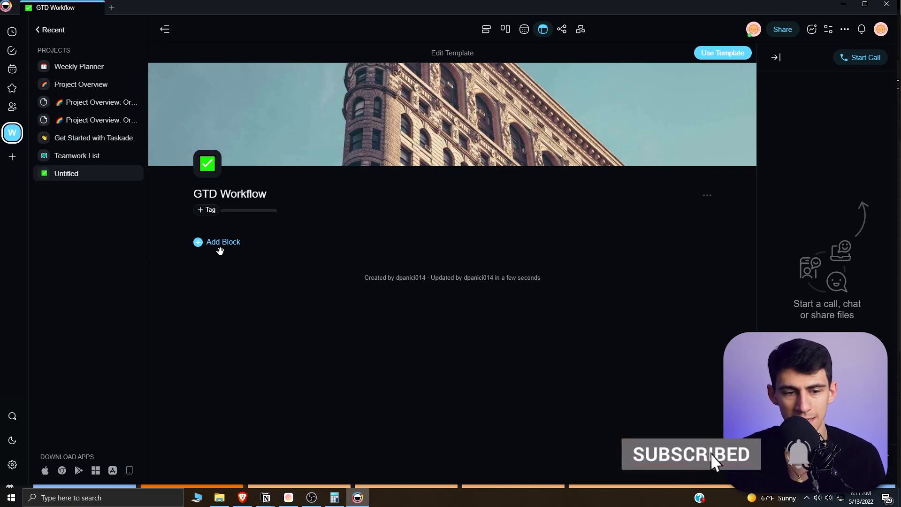
click(223, 244)
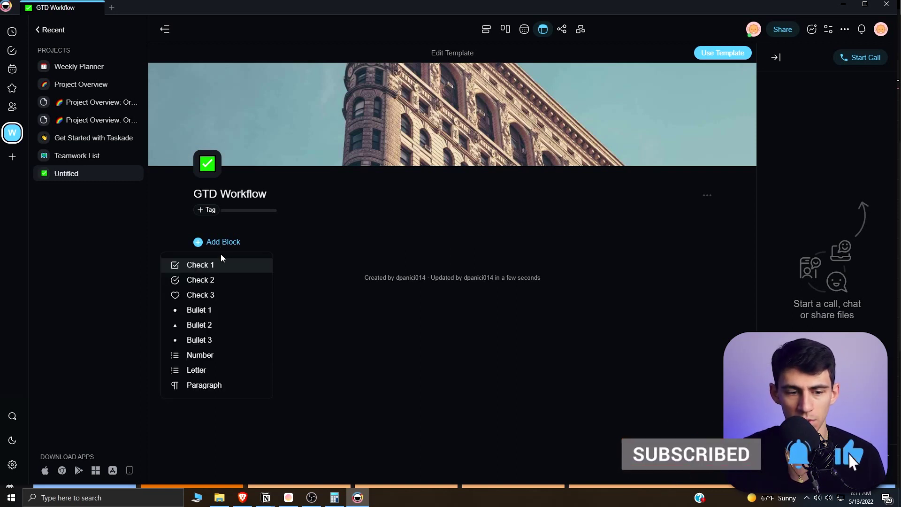
Add a heading block titled 'Inbox' with an inbox-tray emoji in front of it
click(210, 381)
double_click(219, 237)
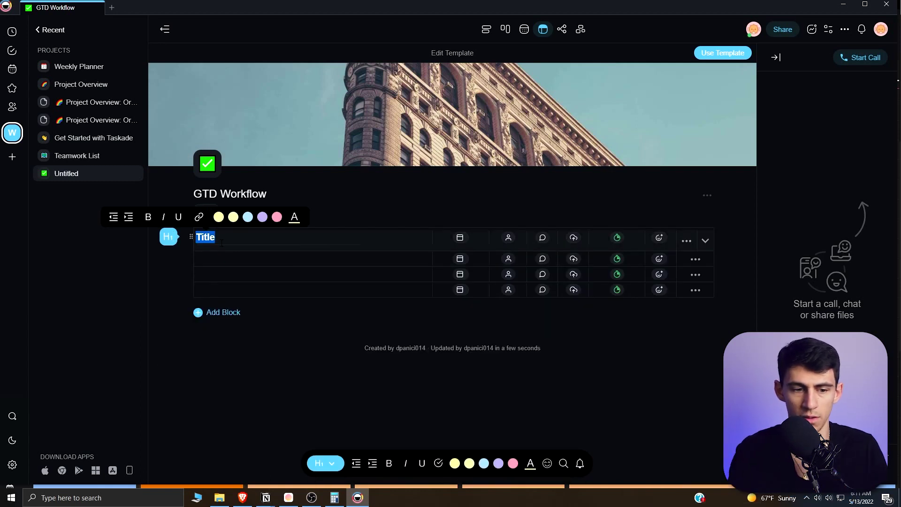
text(/)
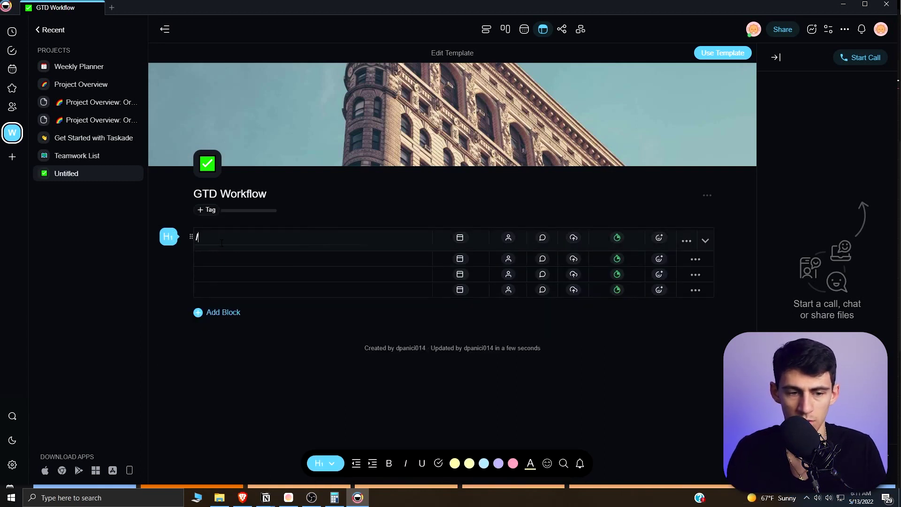
key(BackSpace)
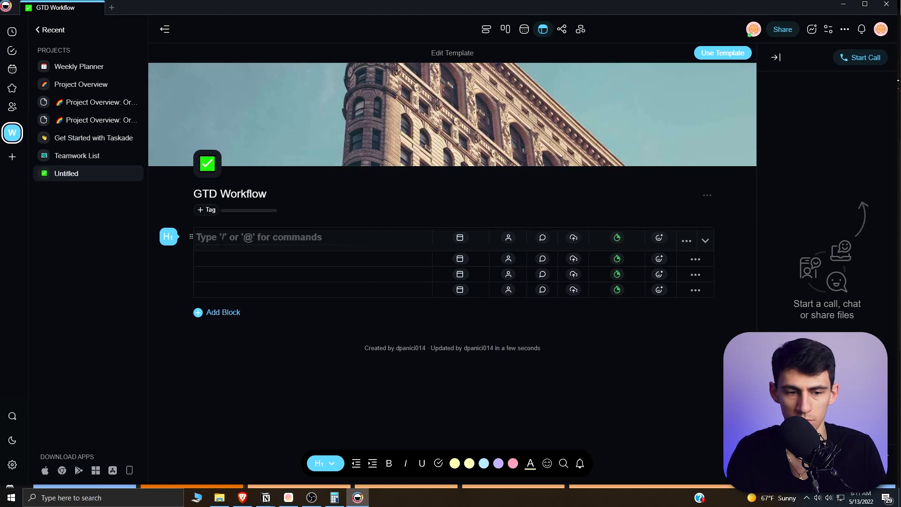
text(Inbox)
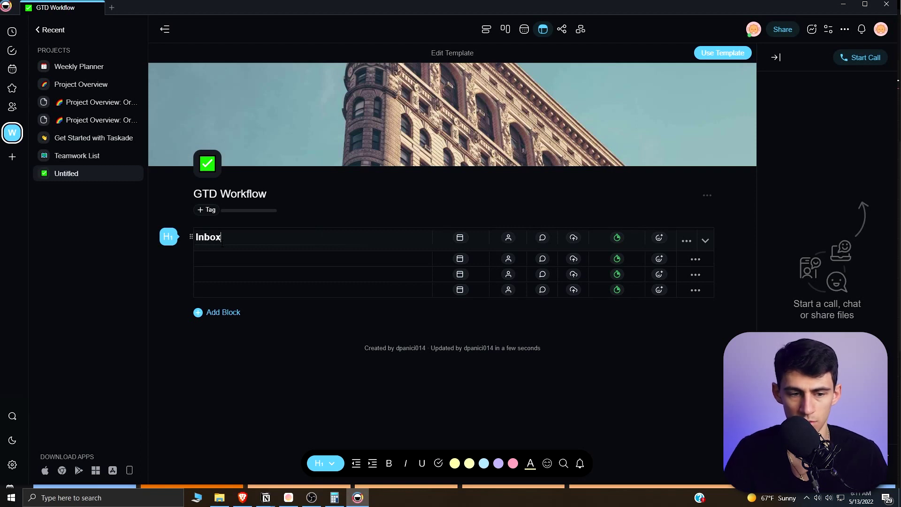
key(Home)
text(:)
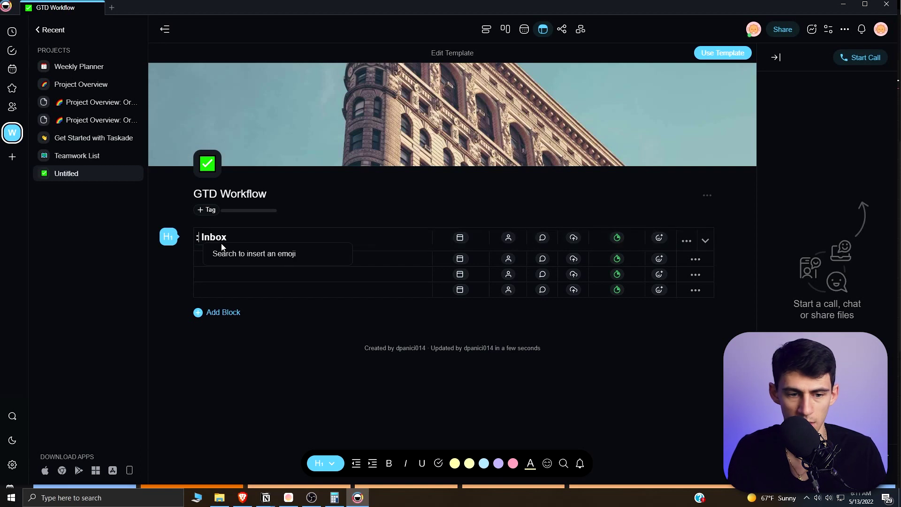
text(inbox)
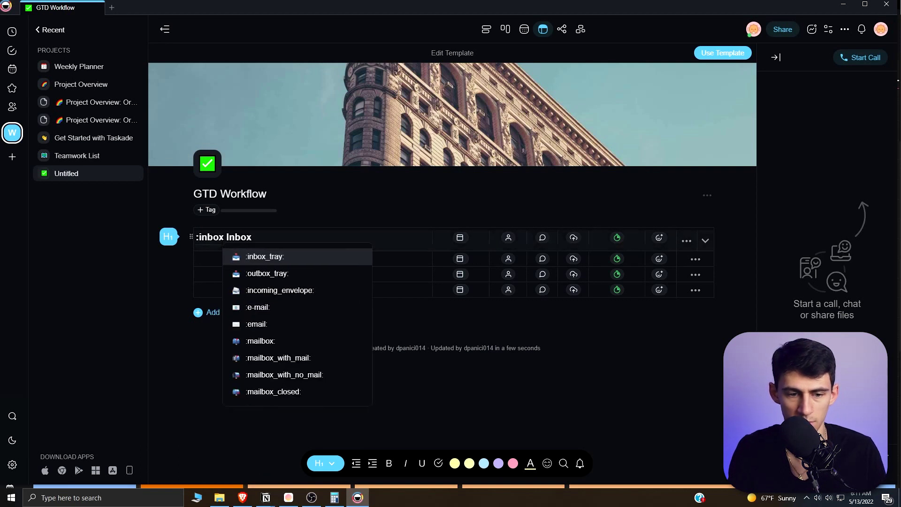
key(Return)
click(537, 211)
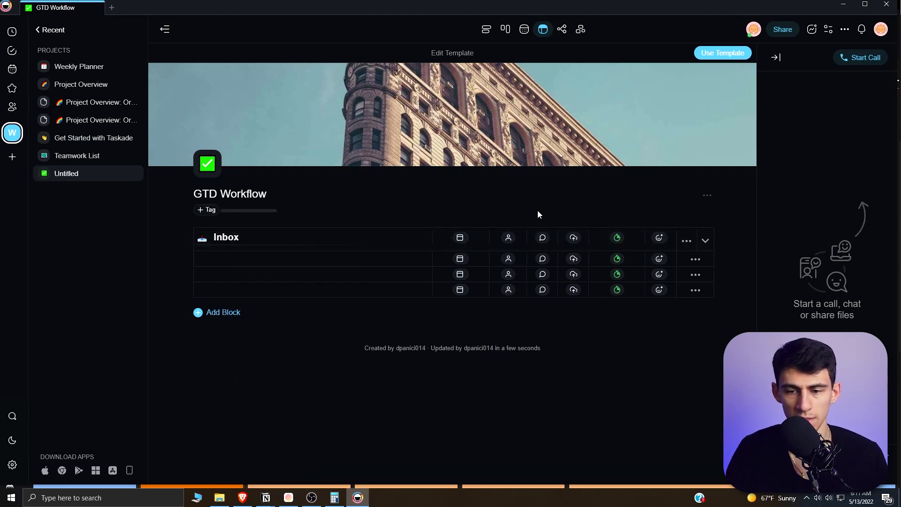
click(215, 322)
Add a second heading block titled 'Priority #1'
click(191, 454)
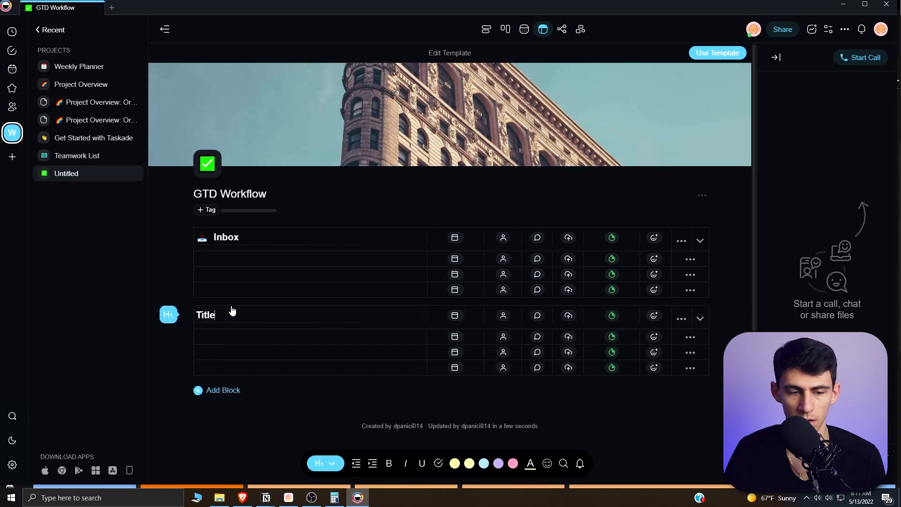
double_click(225, 315)
text(Priorit)
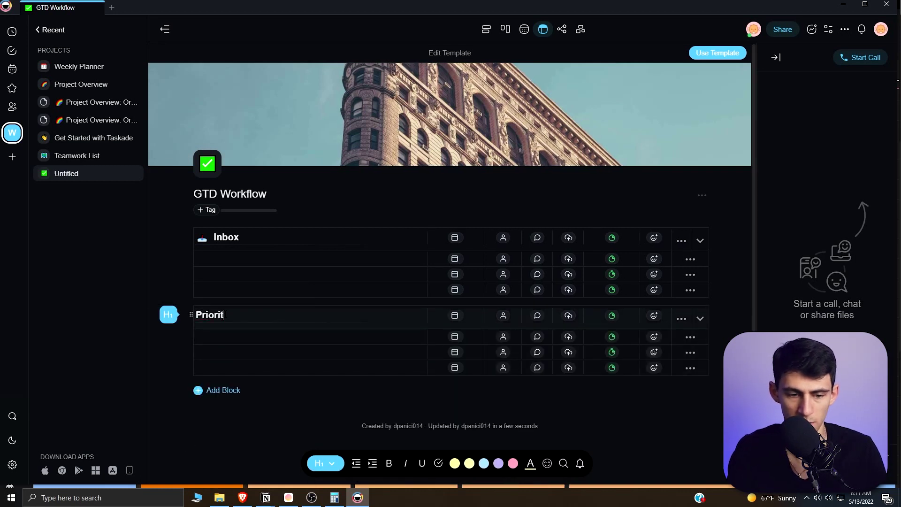
text(y #1)
click(198, 289)
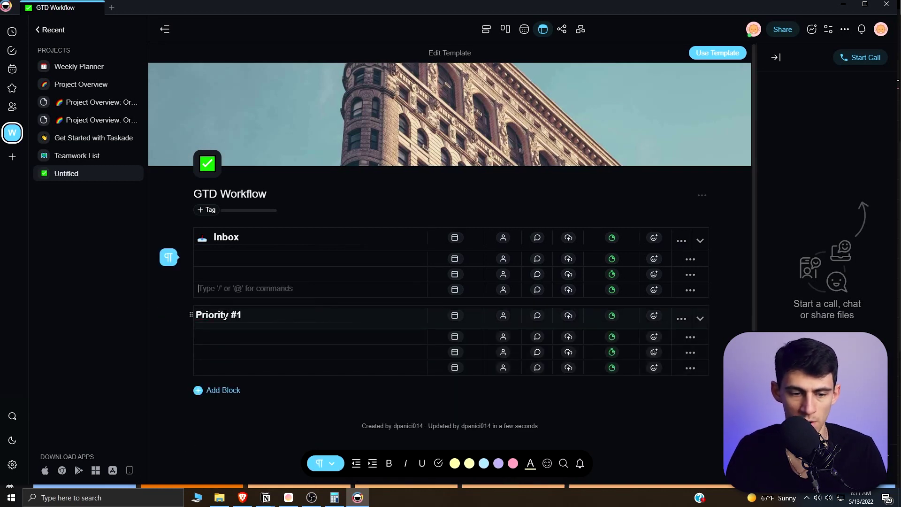
Insert a rocket emoji before the 'Priority #1' title
click(196, 315)
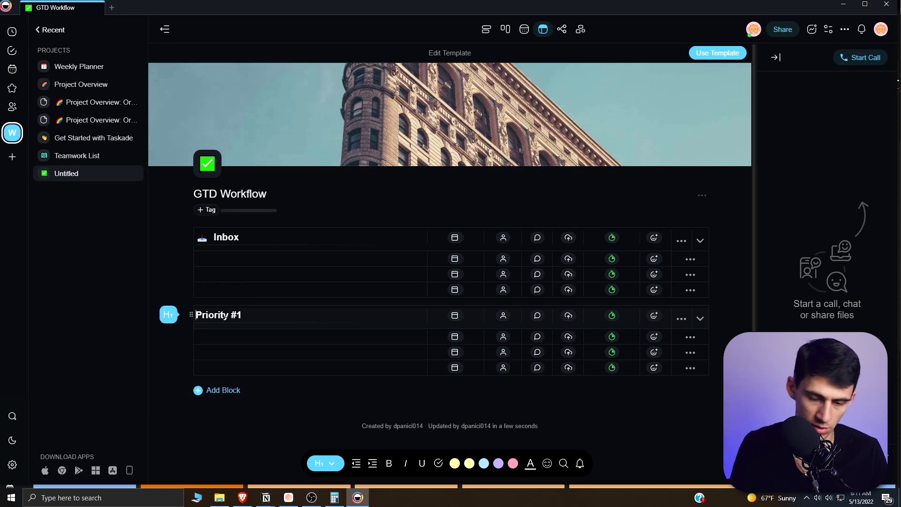
text(:)
key(BackSpace)
text(!!)
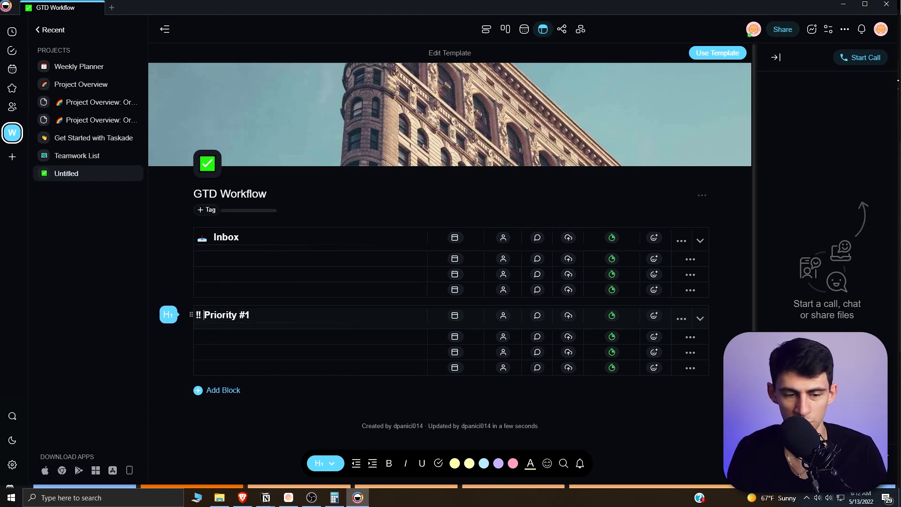
key(BackSpace)
key(BackSpace)
key(BackSpace)
text(:)
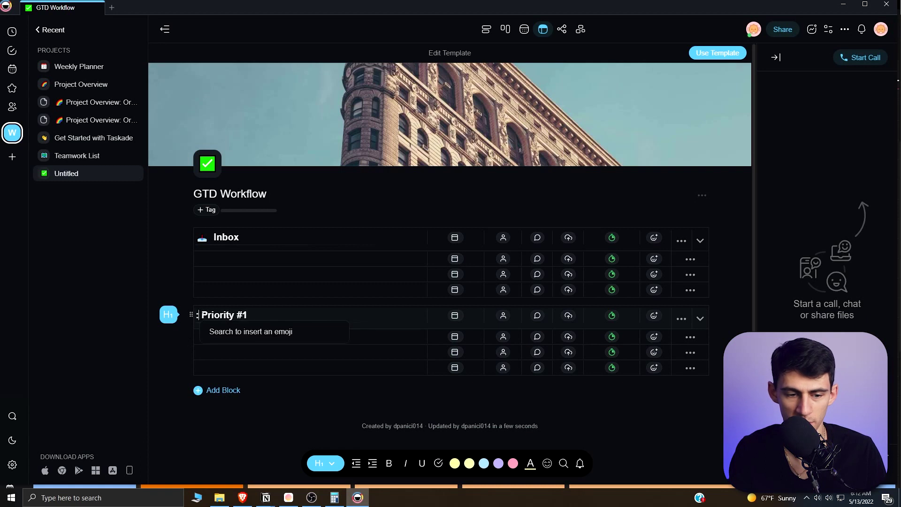
text(rocket)
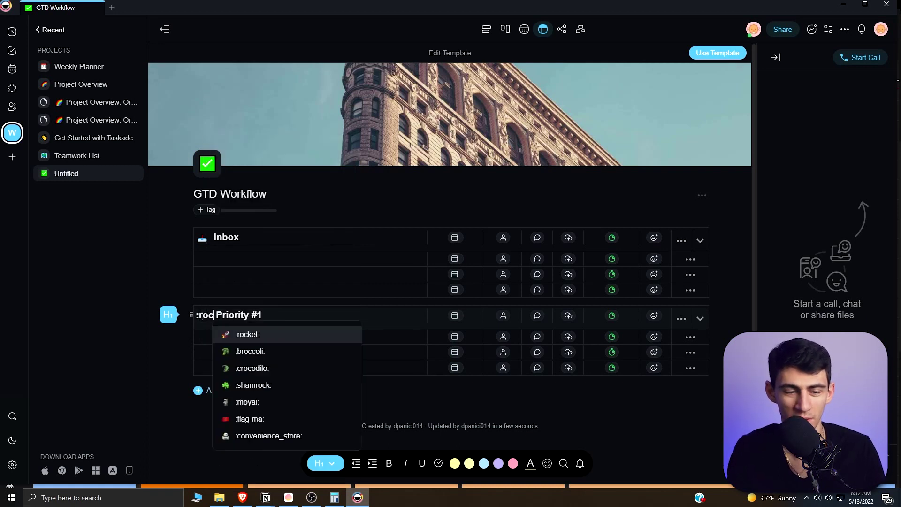
key(Return)
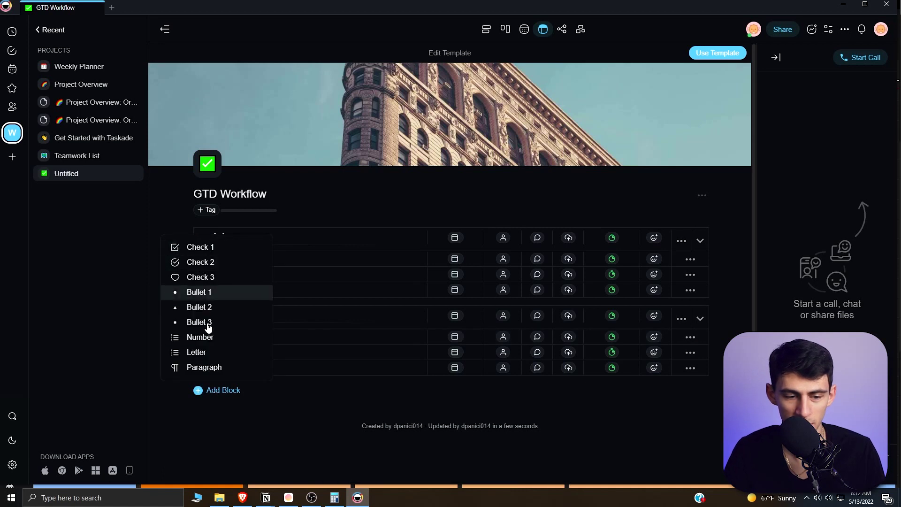
click(223, 388)
Title the third block 'Priority' with a white check-mark emoji in front
double_click(225, 392)
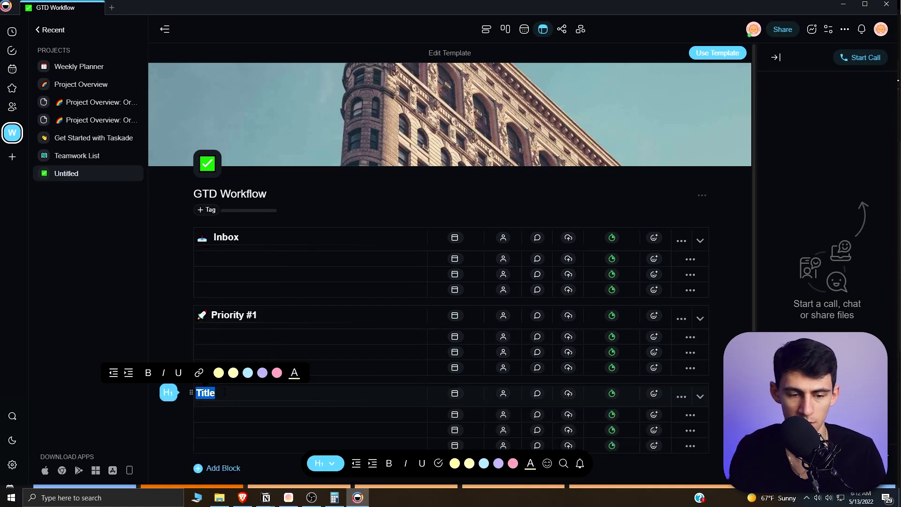
text(Priority 2)
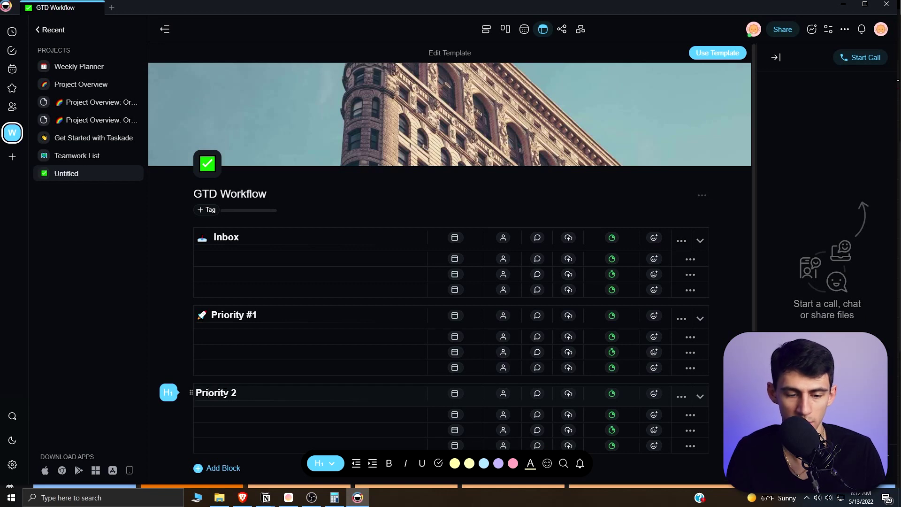
text(:)
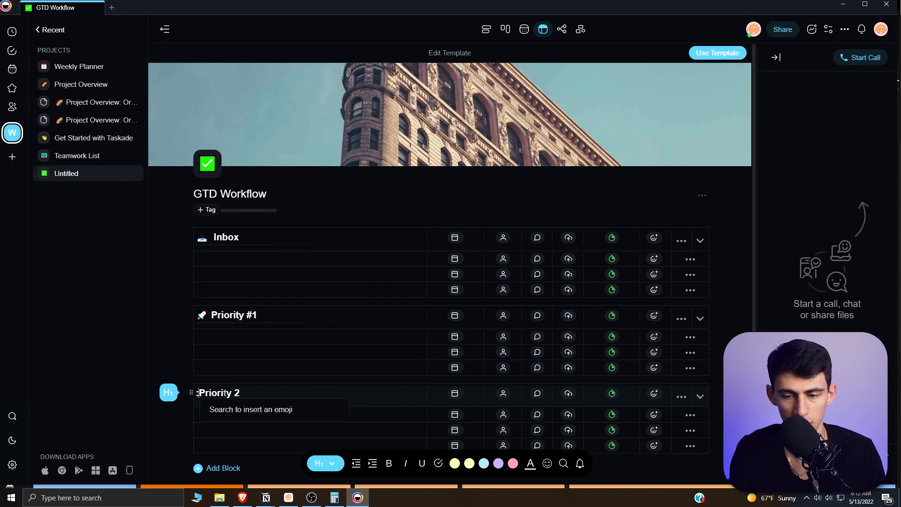
text(check)
key(Down)
key(Down)
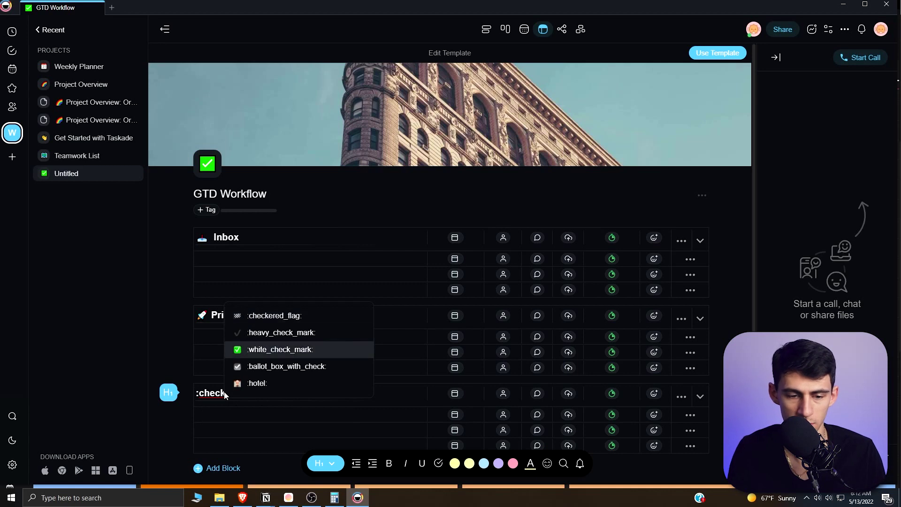
key(Return)
scroll(216, 414, down, 1)
Add a '# Future' block with a calendar emoji before its title
click(214, 424)
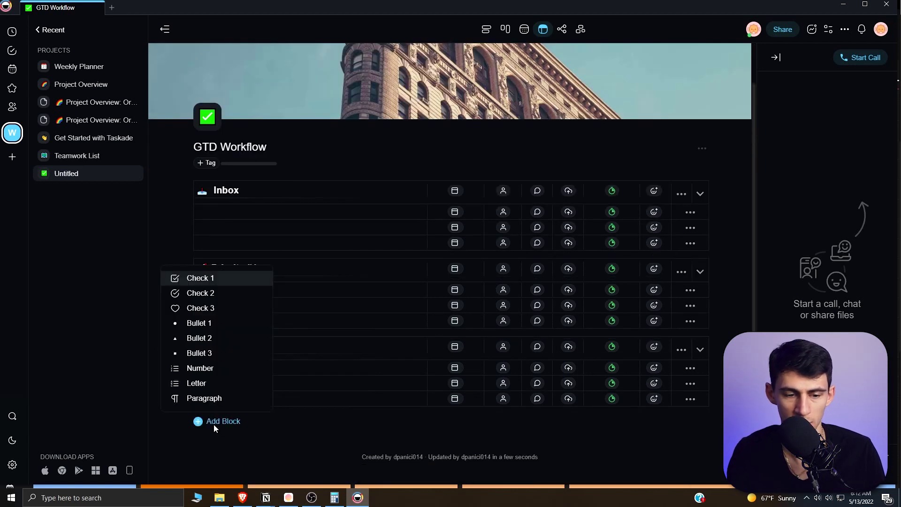
click(207, 398)
text(# Future)
key(Home)
text(:)
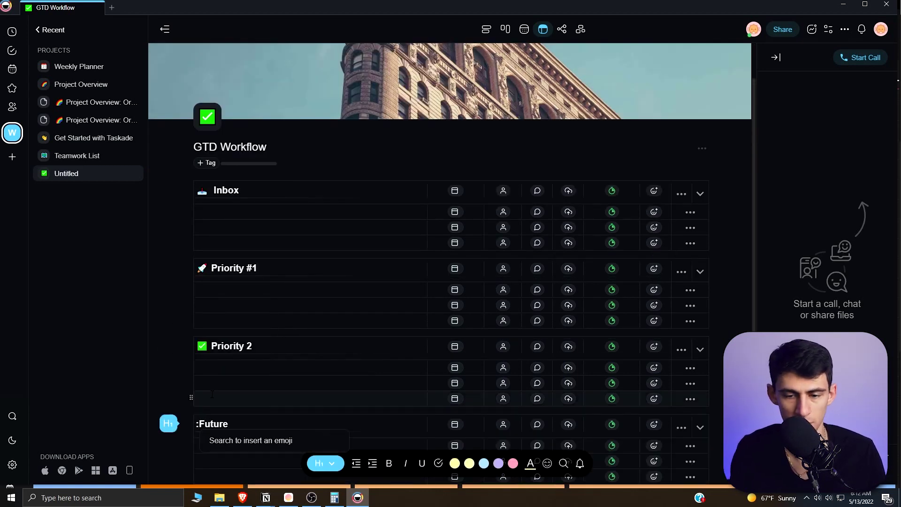
text(calen)
key(Return)
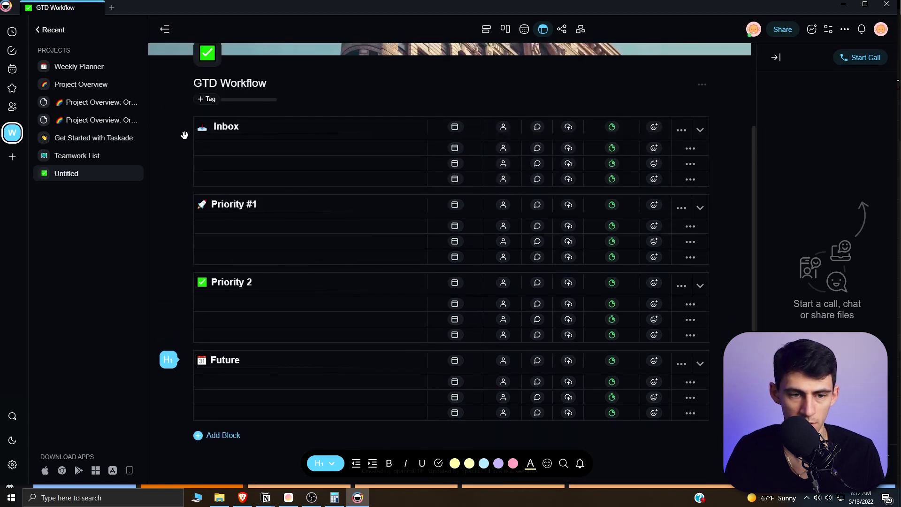
Move the Inbox block below Future and retitle the third block 'Priority #2'
drag(191, 127, 195, 269)
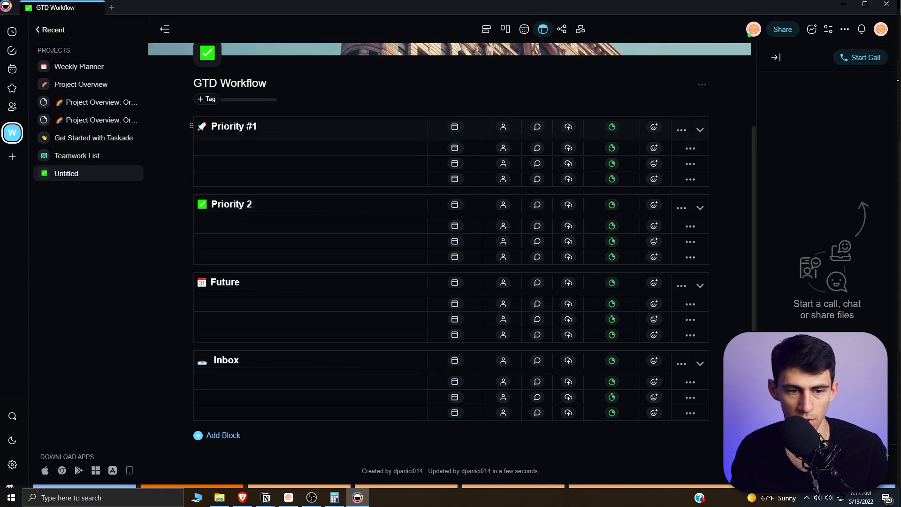
click(248, 205)
text(#)
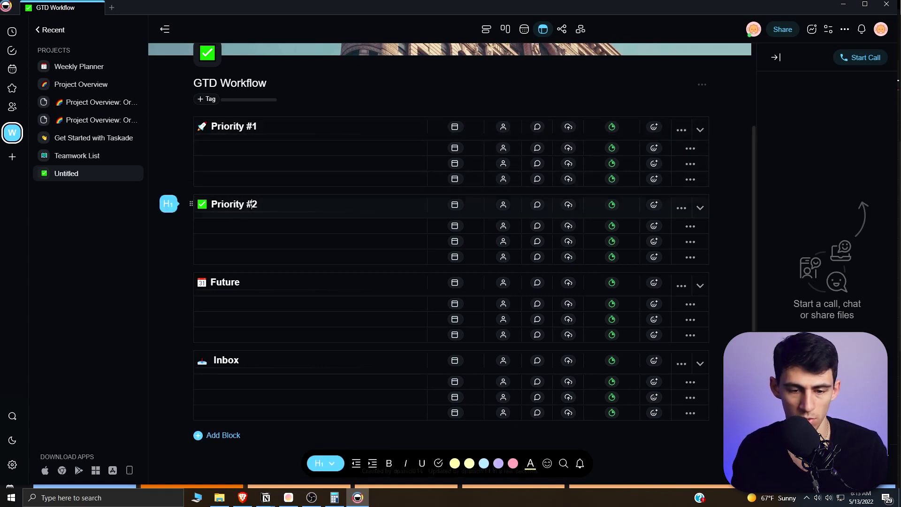
click(627, 442)
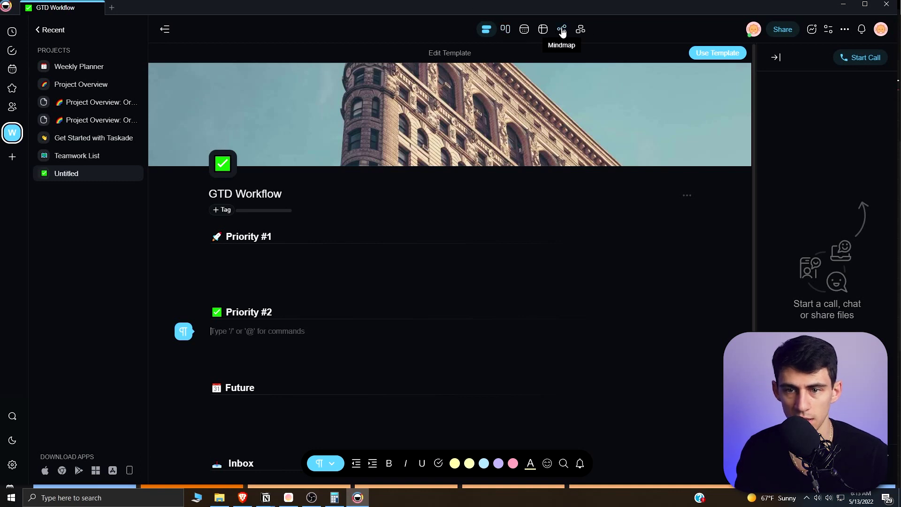
Switch the project to table view, briefly checking the list layout
click(543, 29)
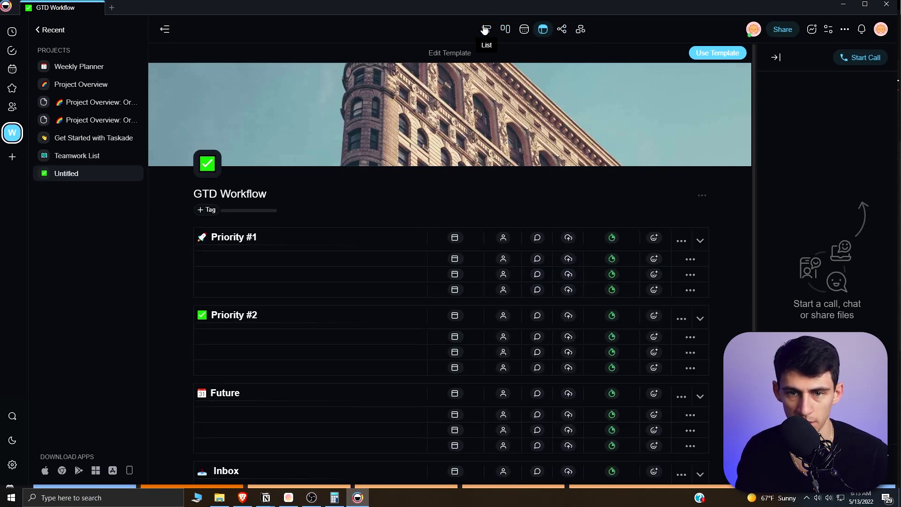
click(487, 29)
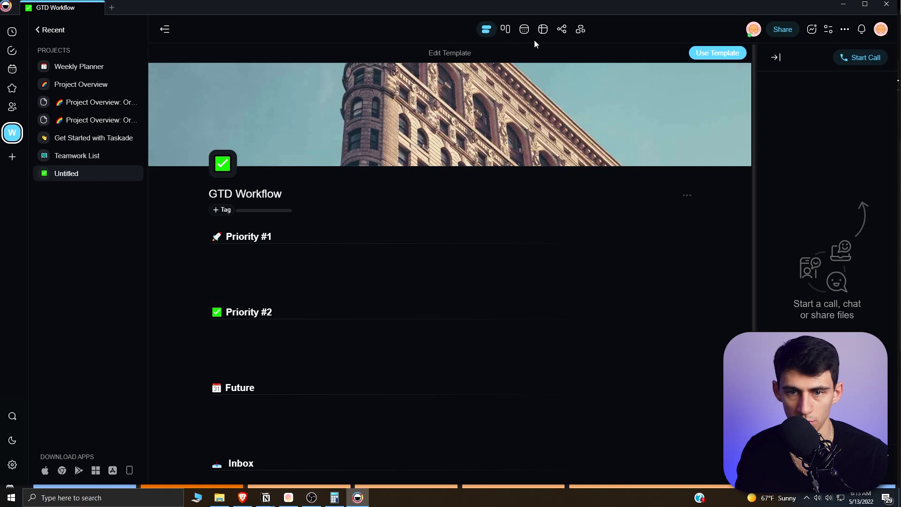
click(543, 29)
Add 'Insert work task here' as the first Inbox task, due May 13
scroll(271, 400, down, 3)
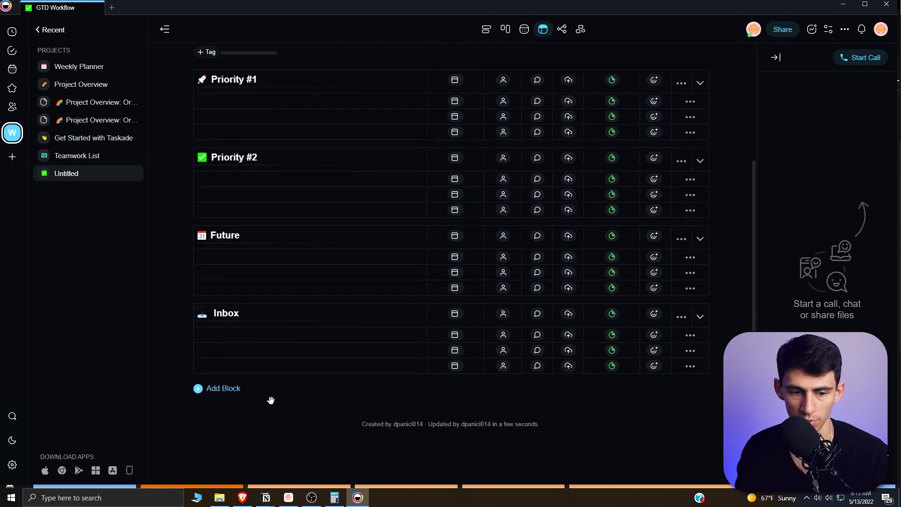
click(289, 338)
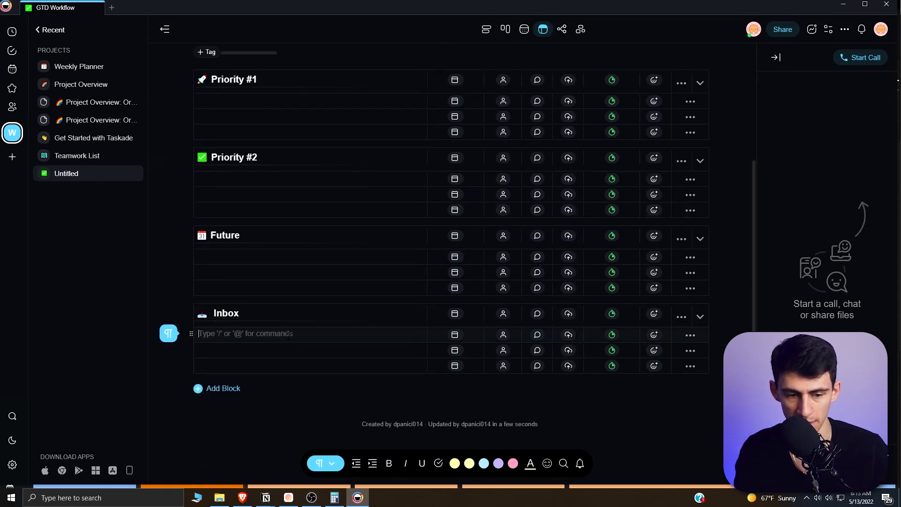
text(Insert work task here)
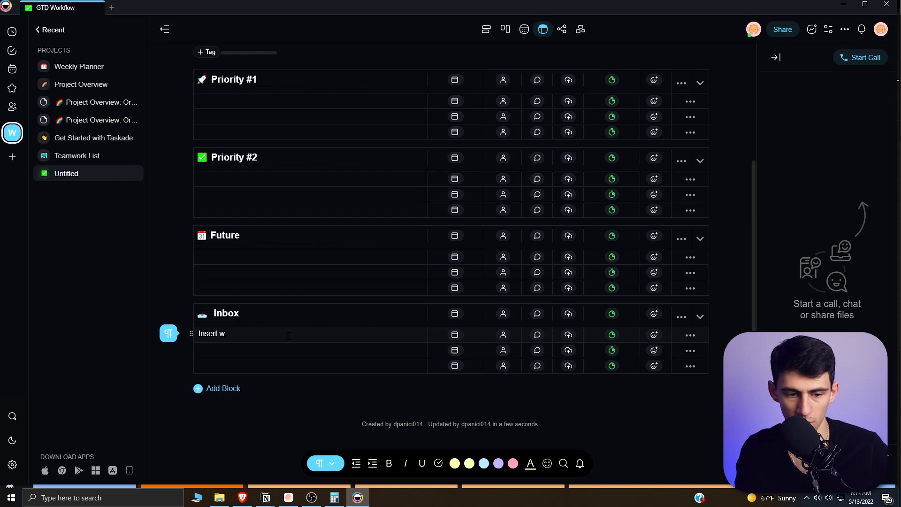
click(455, 335)
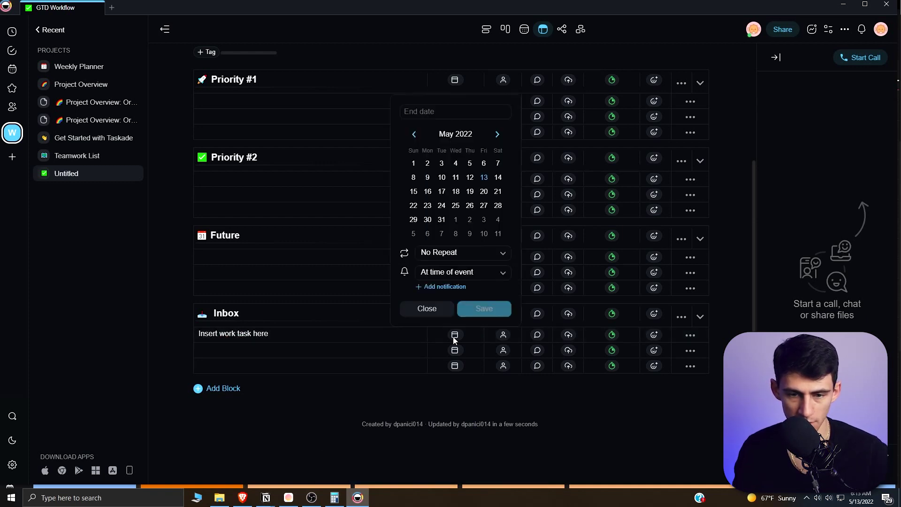
click(484, 177)
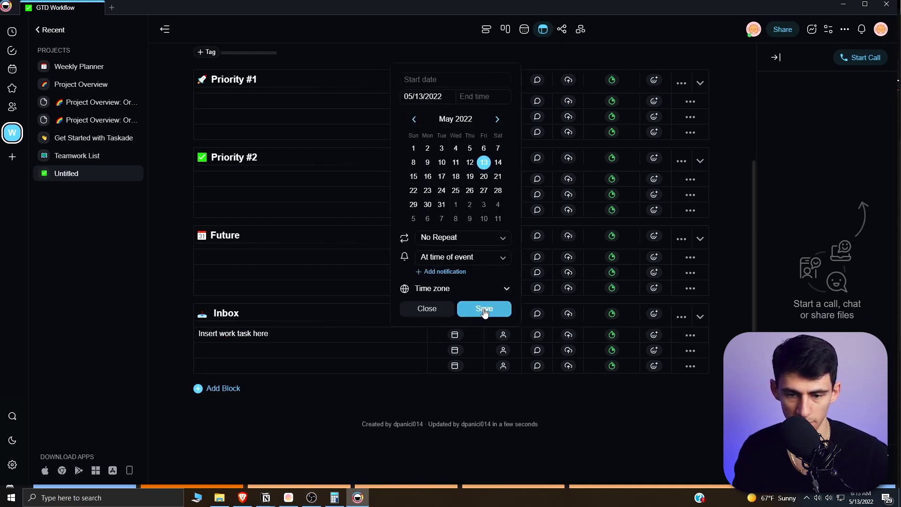
click(483, 307)
click(486, 30)
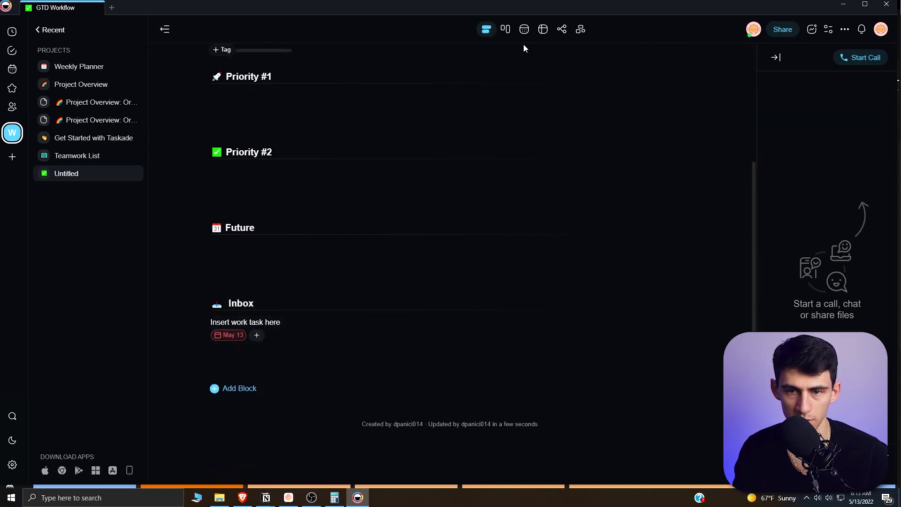
click(542, 30)
scroll(427, 272, down, 5)
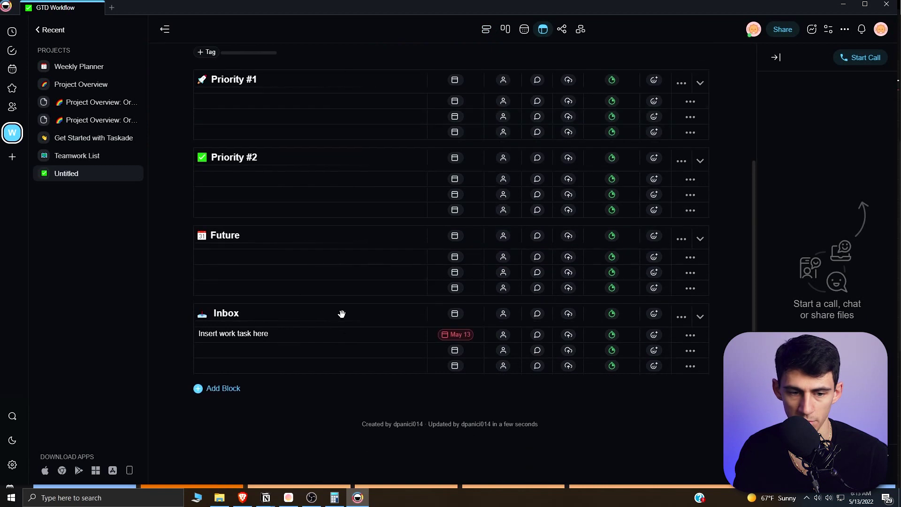
Add 'Insert side hustle task here' to the Inbox with an 'Example sub task here' row beneath
scroll(454, 316, up, 1)
click(231, 397)
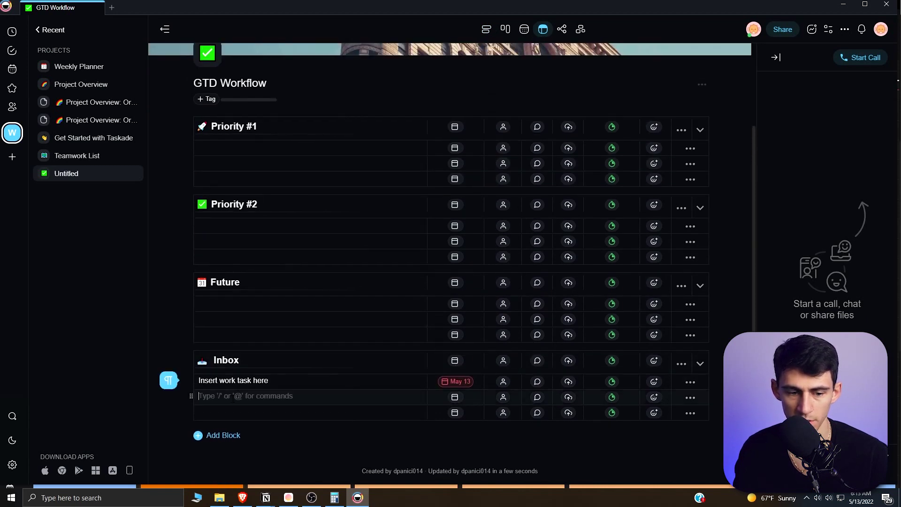
text(Ins)
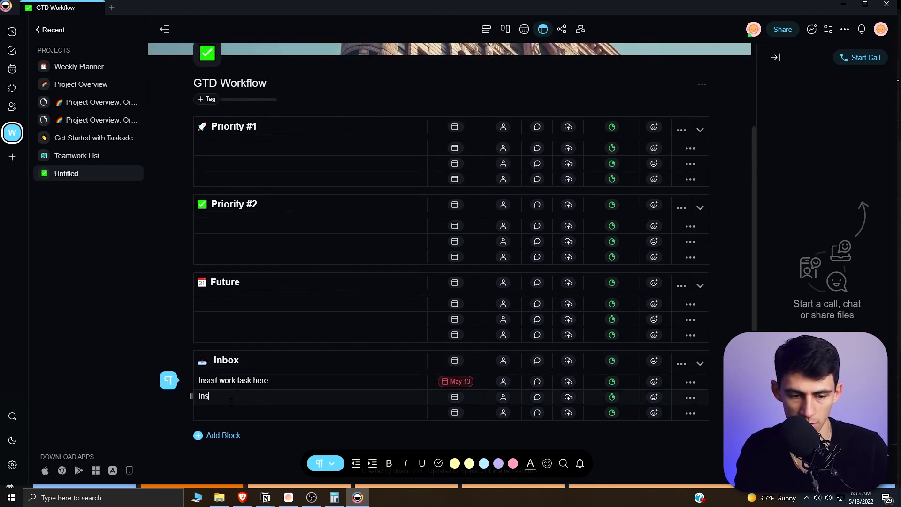
text(ert side hustl)
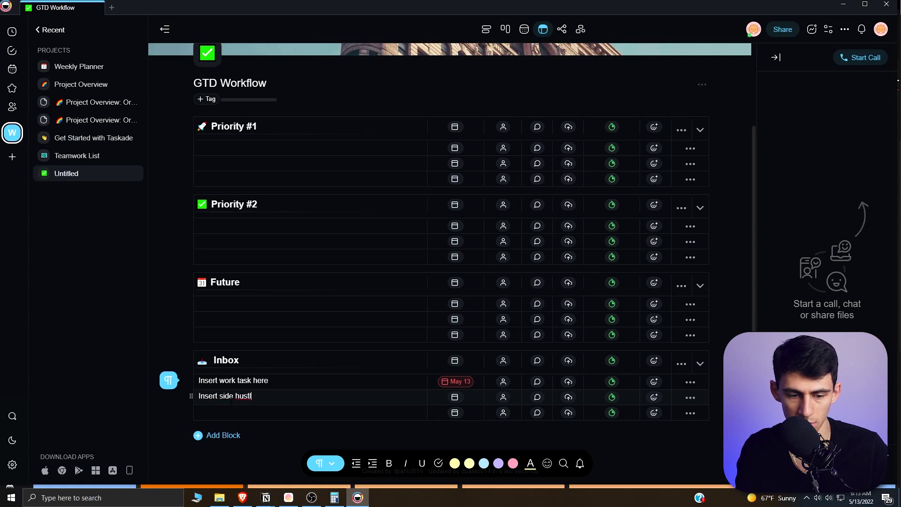
text(e task here)
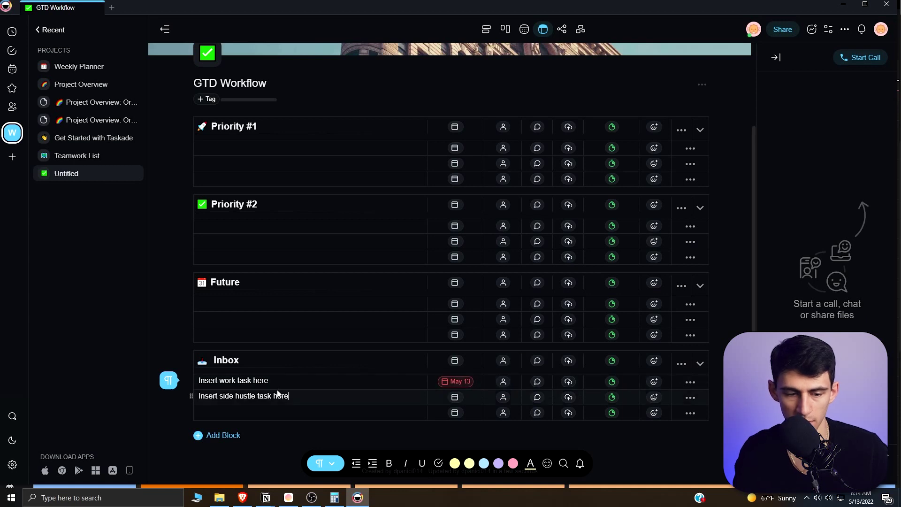
key(Return)
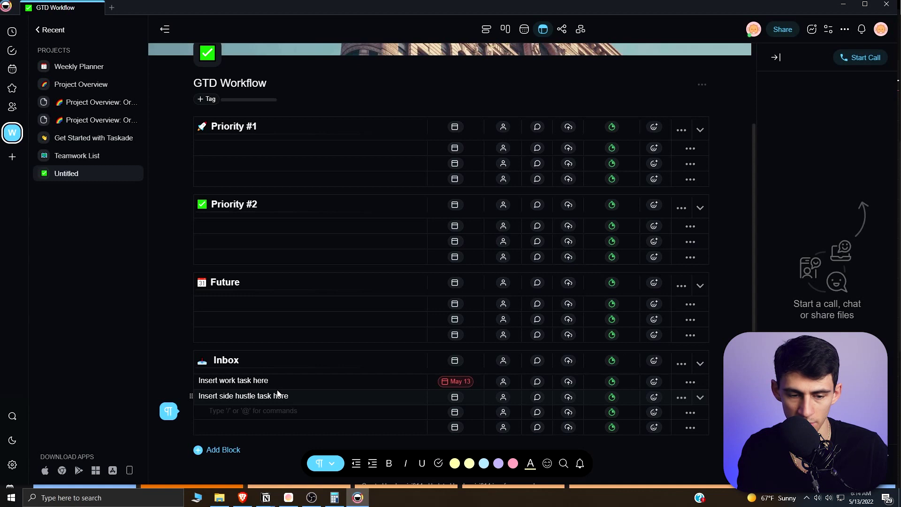
text(Example sub task here)
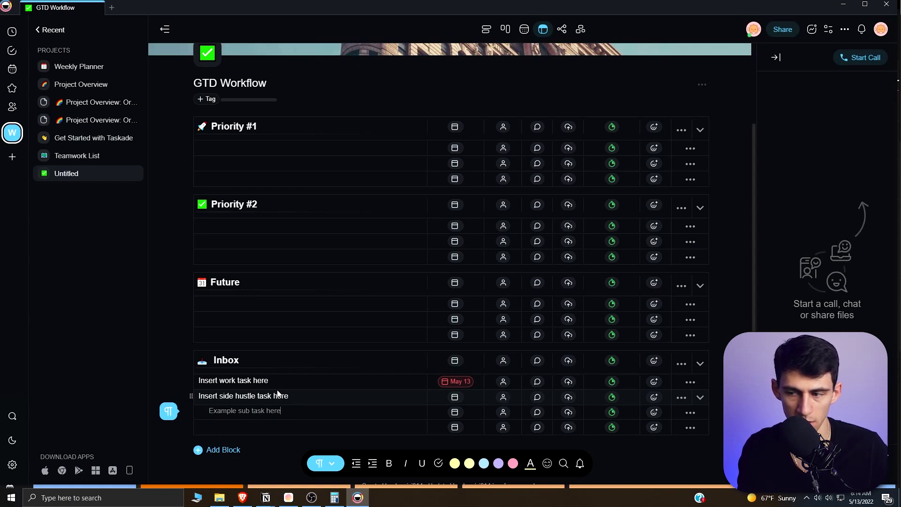
key(Escape)
key(Up)
key(Up)
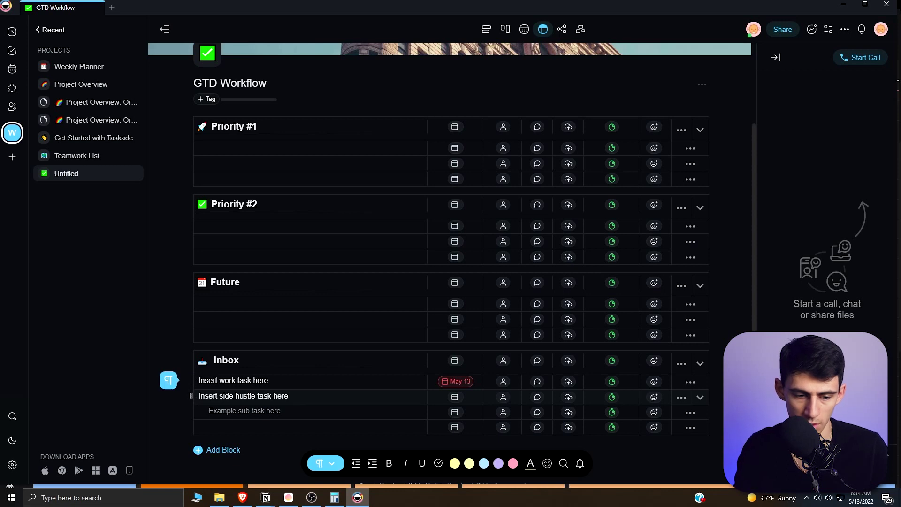
click(169, 381)
Turn all Inbox rows, including the sub task, into checkbox tasks
click(233, 376)
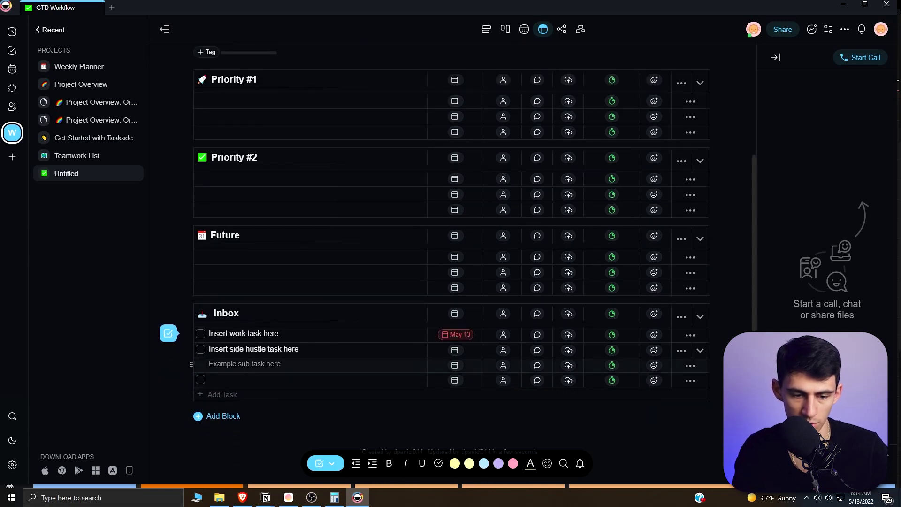
click(227, 258)
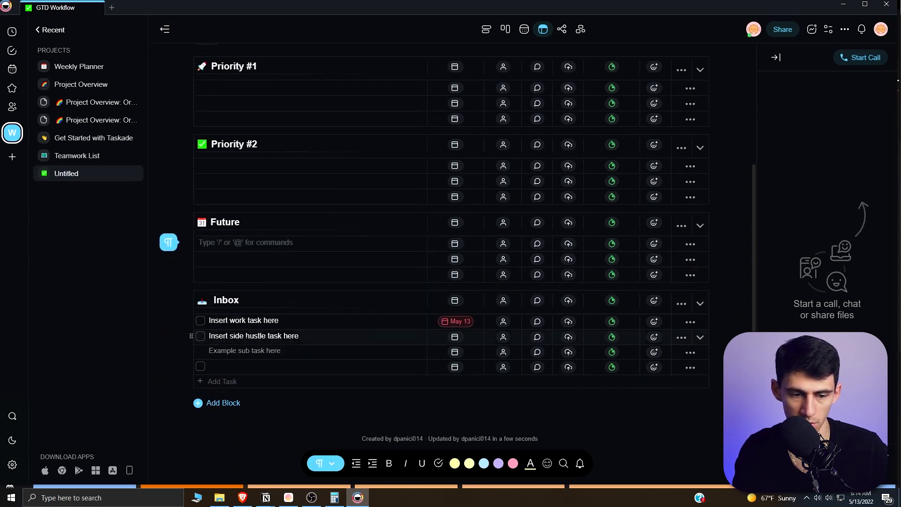
scroll(227, 338, down, 1)
click(209, 336)
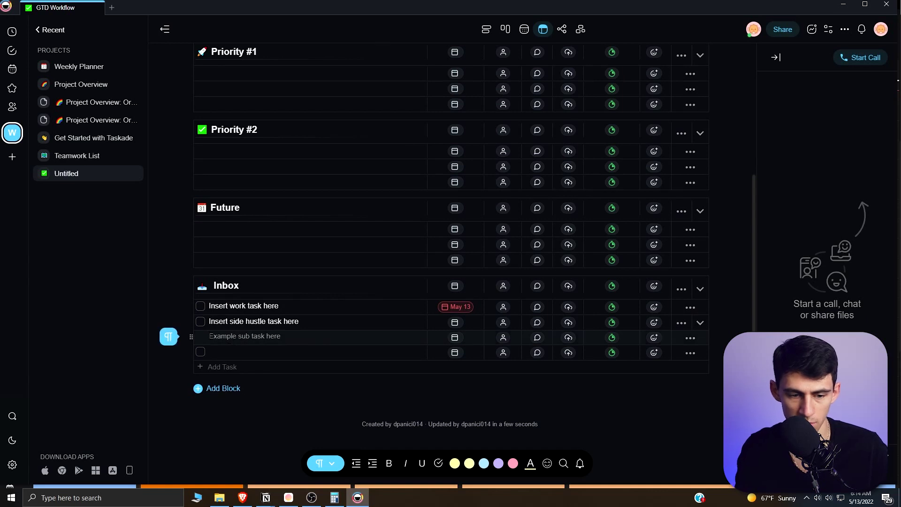
text(/check)
key(Return)
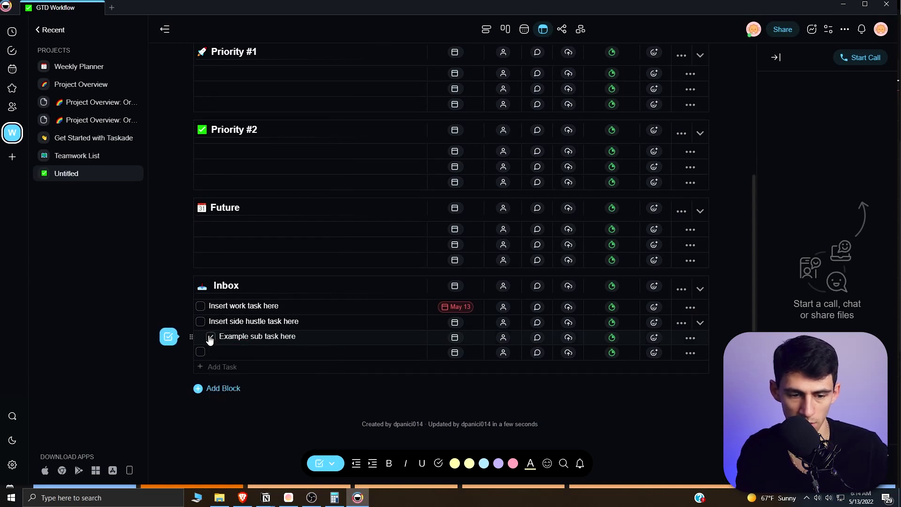
Tick the work task complete, then untick it back to not done
click(201, 306)
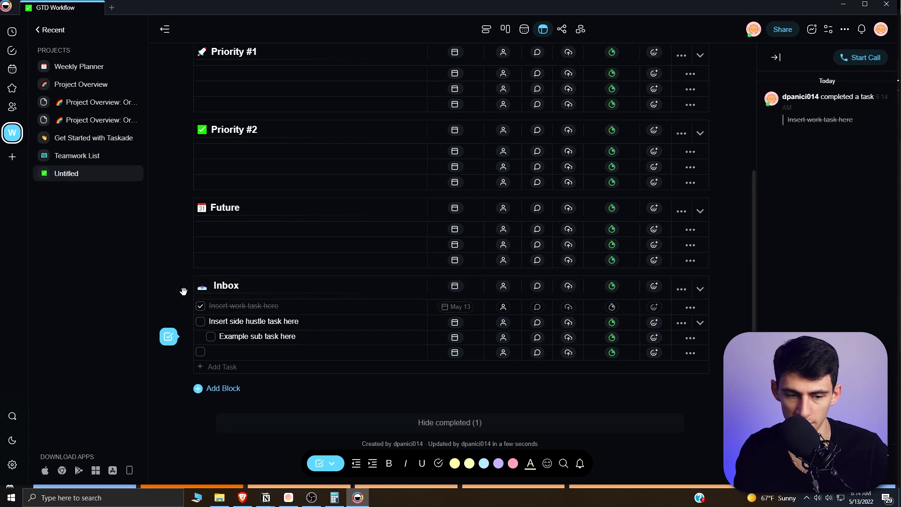
click(201, 306)
scroll(237, 322, up, 2)
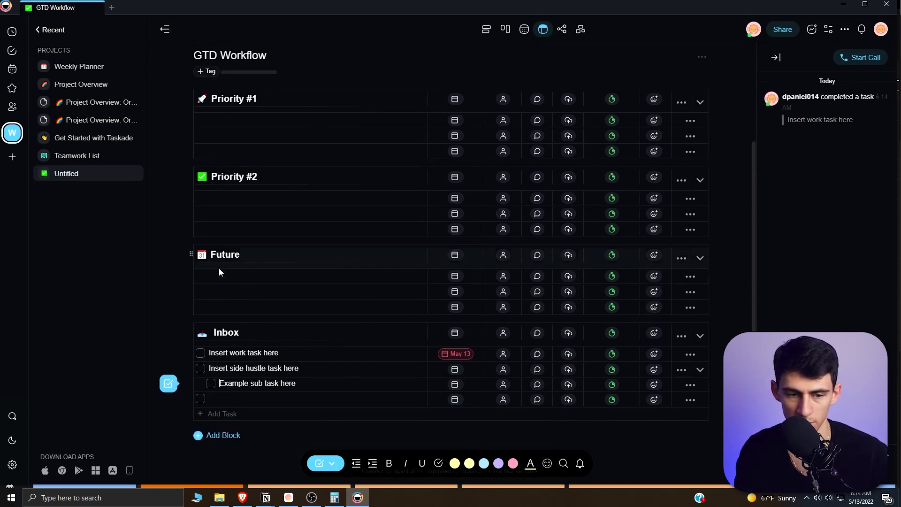
click(219, 272)
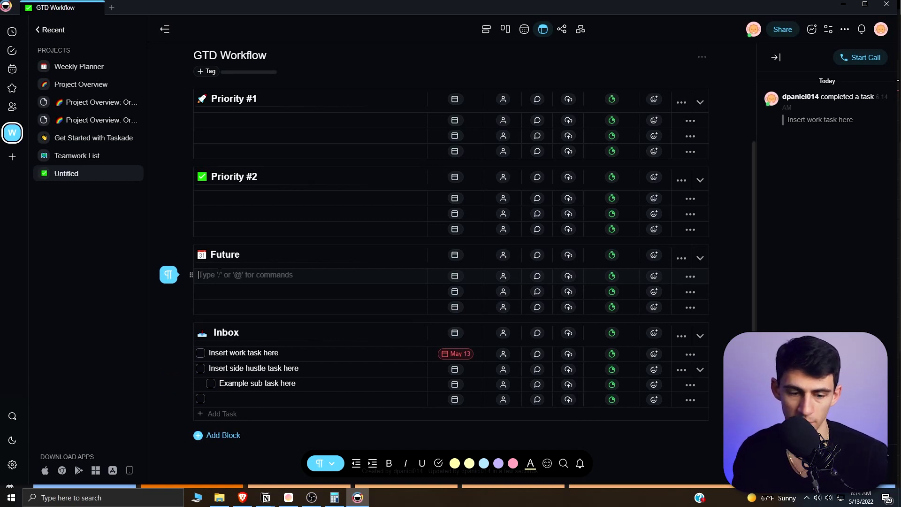
scroll(457, 262, down, 2)
click(209, 351)
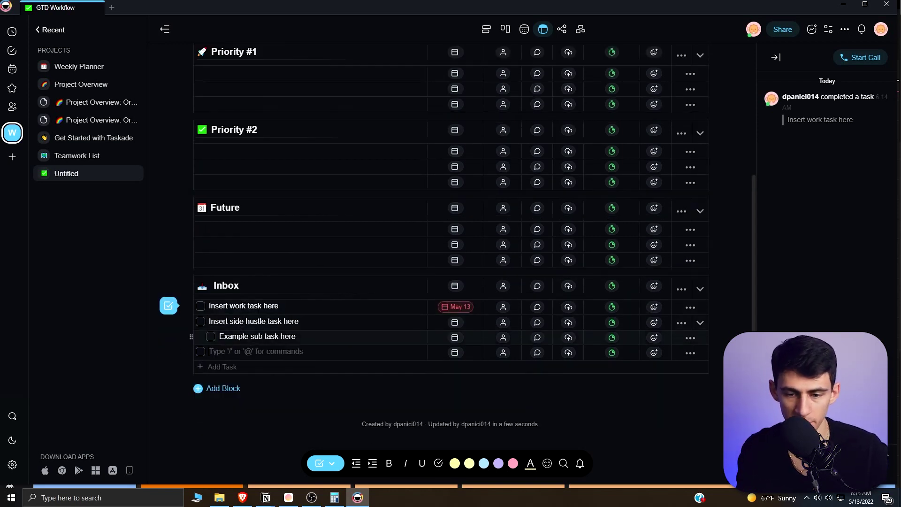
scroll(192, 336, up, 1)
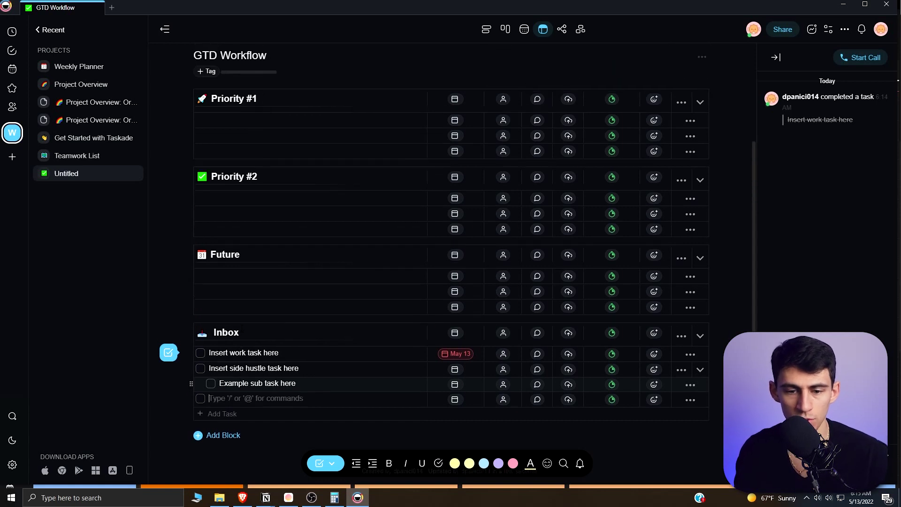
Move the work task into Future and make Priority #1 and #2 rows checkbox tasks
drag(192, 354, 204, 270)
click(199, 260)
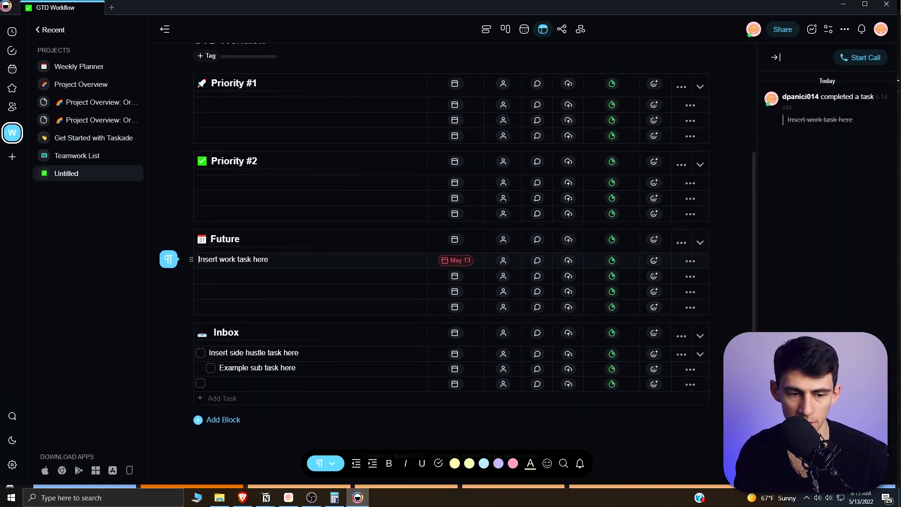
click(211, 182)
text(/ch)
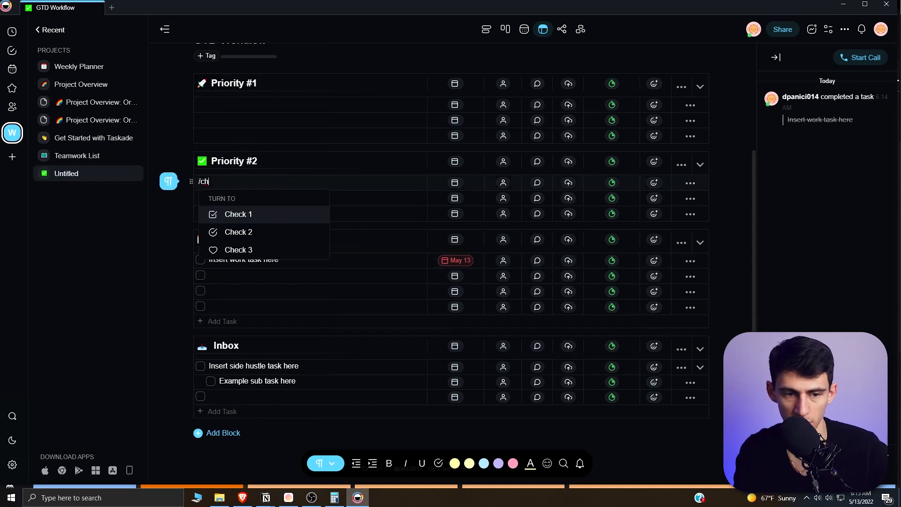
key(Return)
click(222, 104)
text(/hcec)
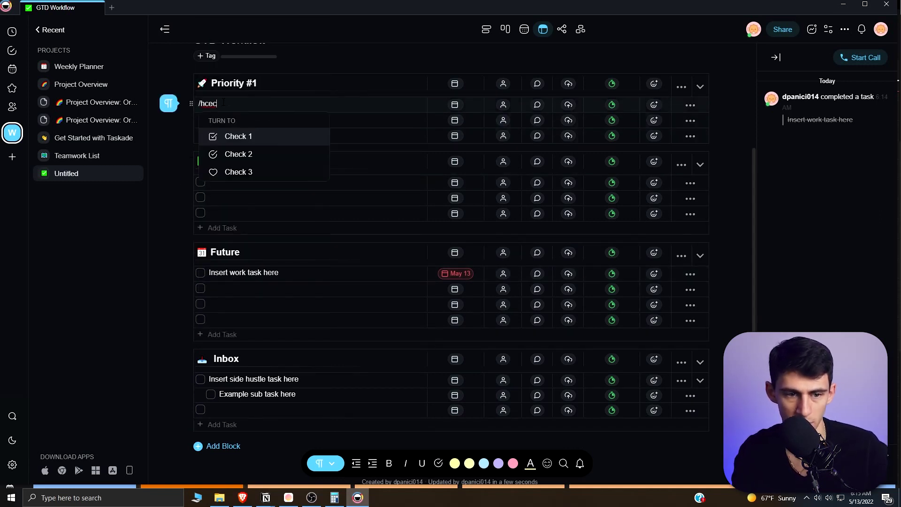
key(Return)
scroll(249, 294, down, 1)
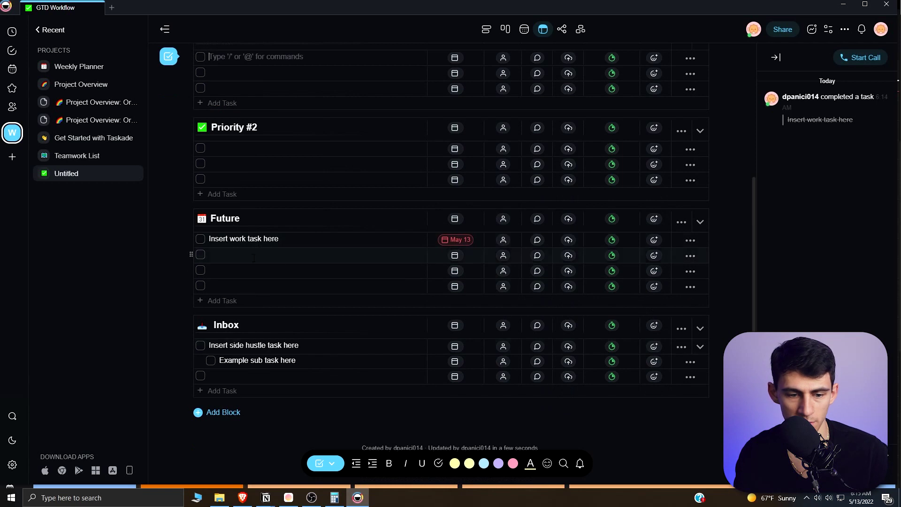
Add a 'Take out the trash' task due May 14 and drag it into Priority #2
click(218, 376)
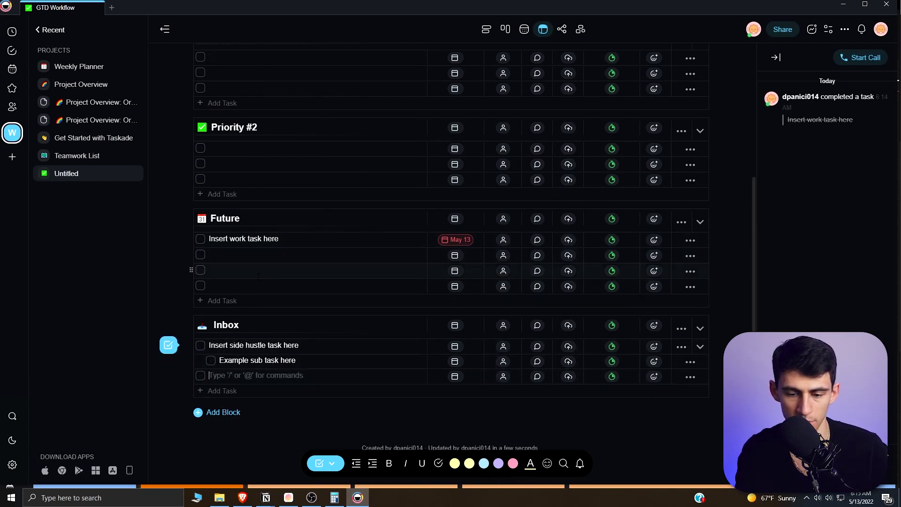
text(Take out the trash)
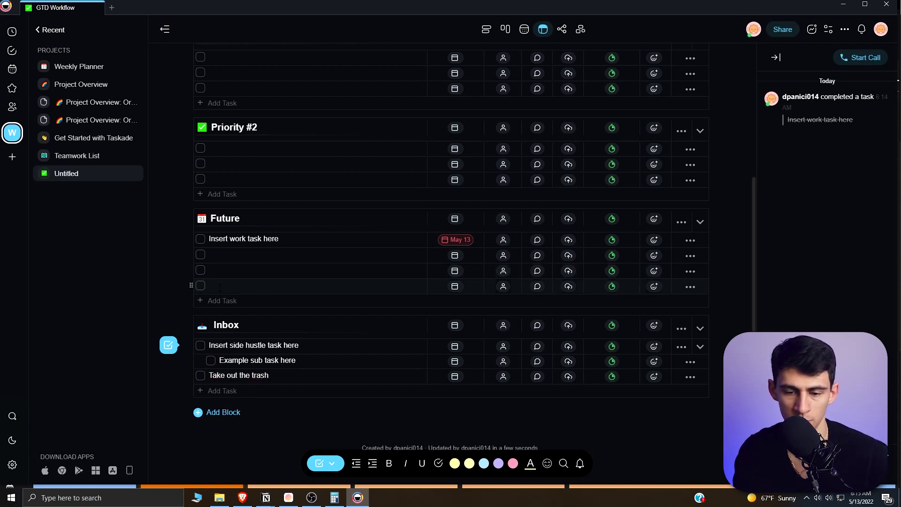
click(455, 376)
click(497, 203)
click(483, 366)
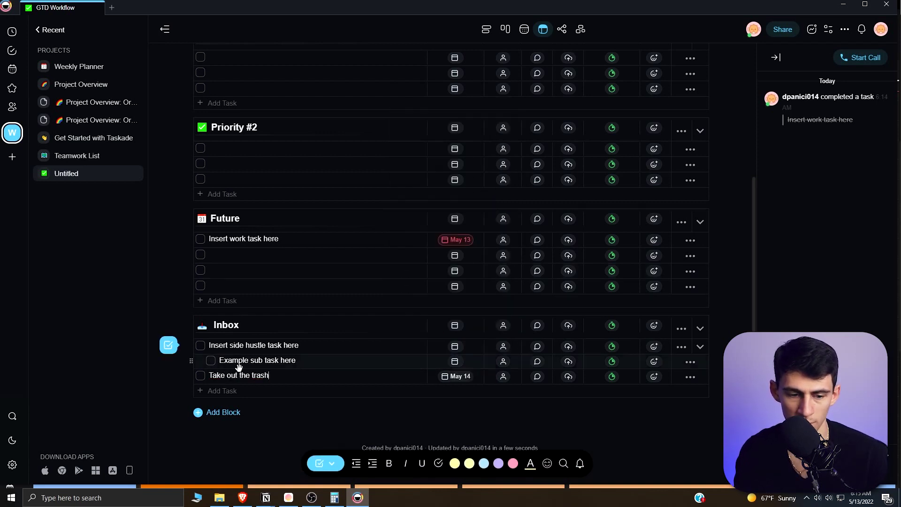
drag(189, 377, 255, 143)
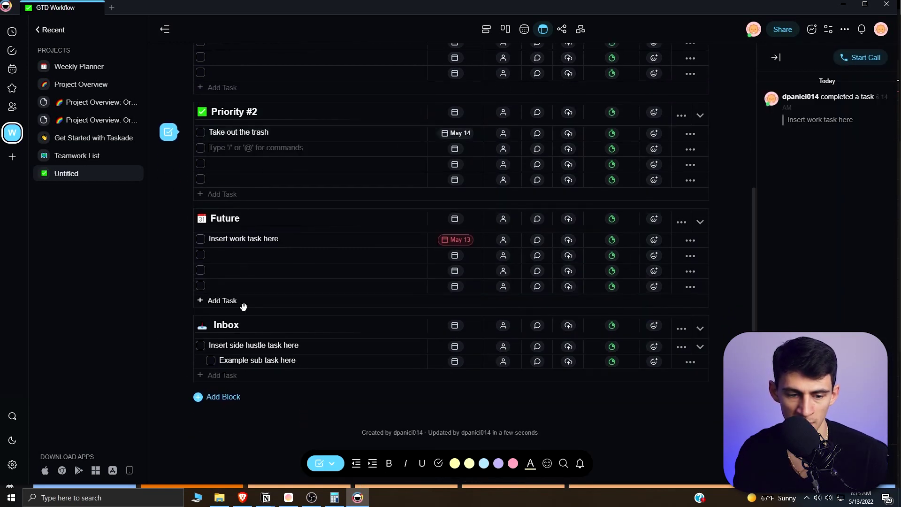
scroll(213, 174, up, 3)
Add 'Write new job LinkedIn Post' to Priority #1 with a May 13 due date
click(213, 182)
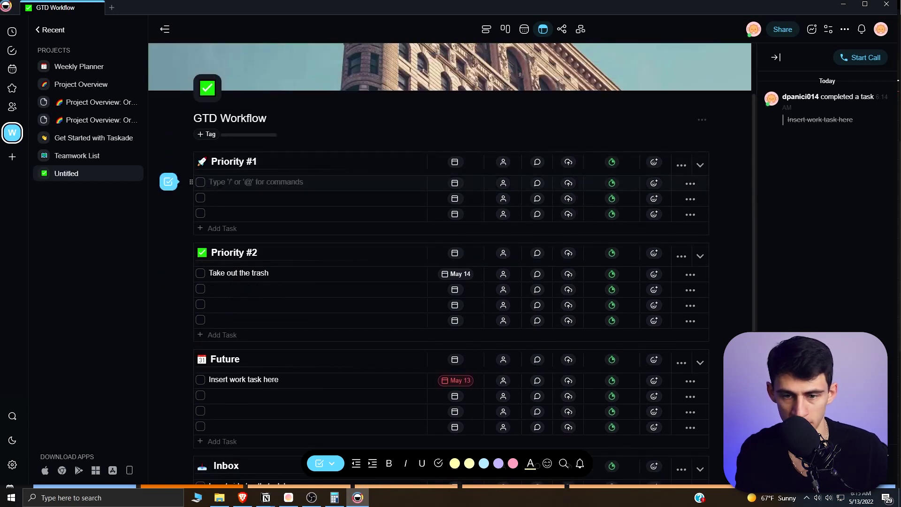
text(Write new)
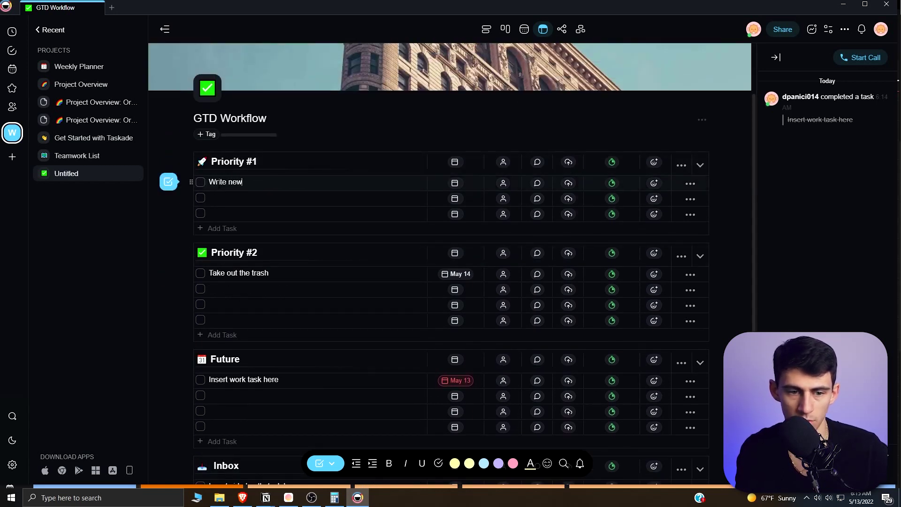
text( job Lin)
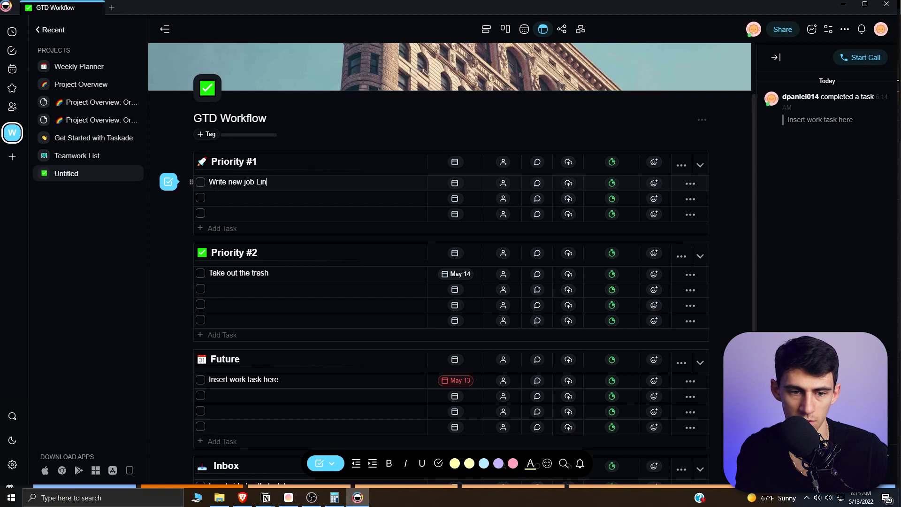
text(kedIn Post)
click(449, 183)
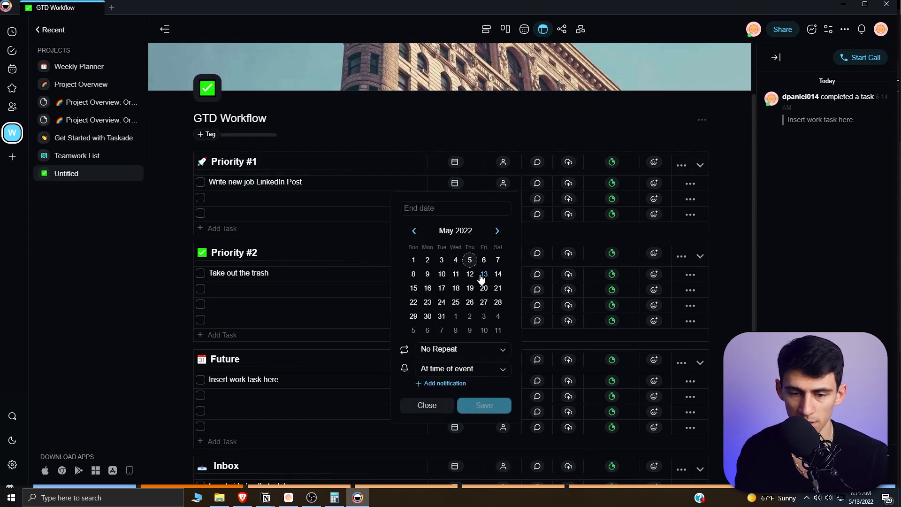
click(484, 274)
click(483, 434)
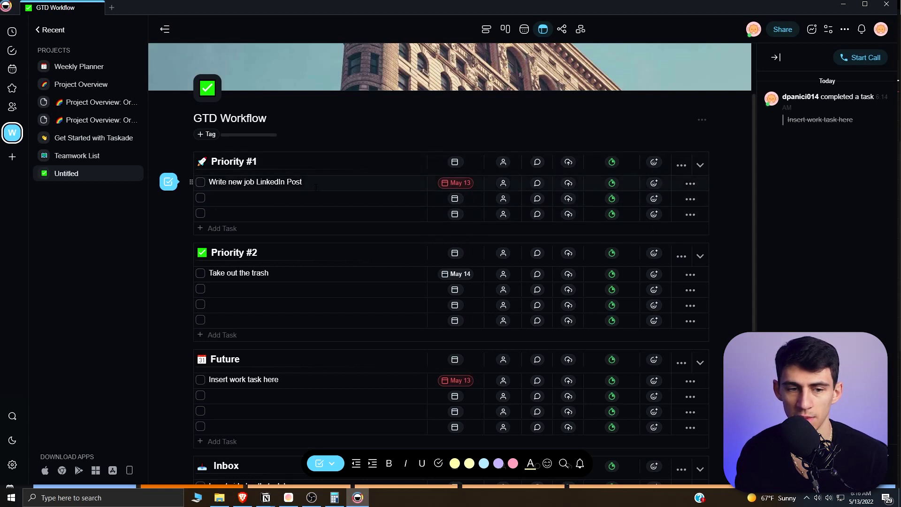
Add 'Edit YouTube Video' to Inbox and assign it to the project owner
scroll(235, 315, down, 3)
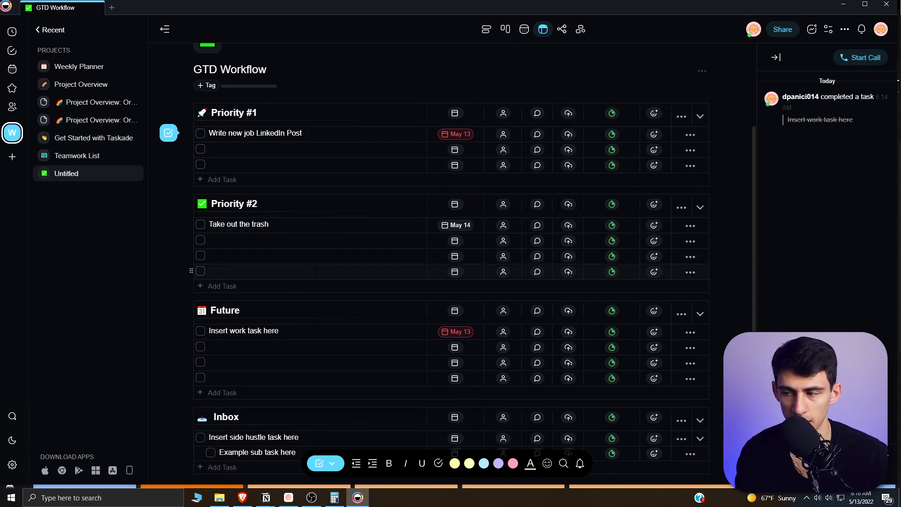
scroll(315, 273, up, 3)
scroll(282, 345, down, 5)
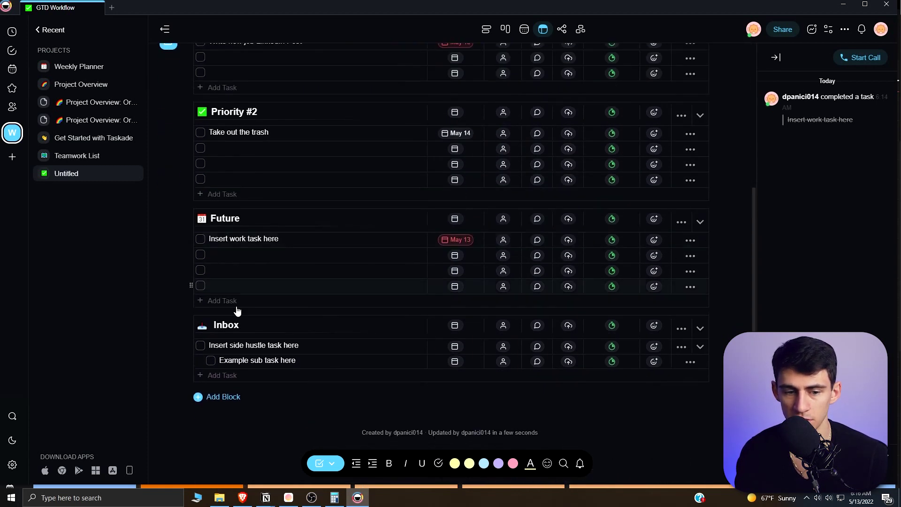
click(222, 375)
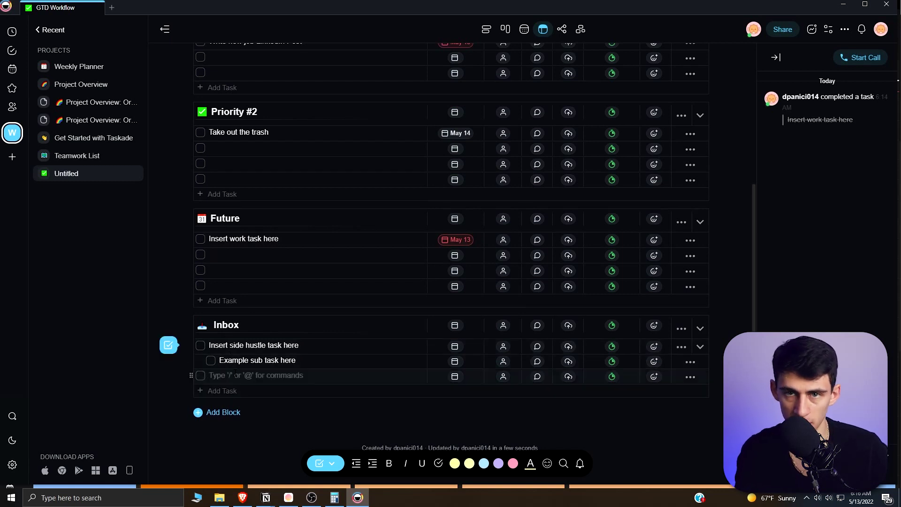
text(Edit YouTube Video)
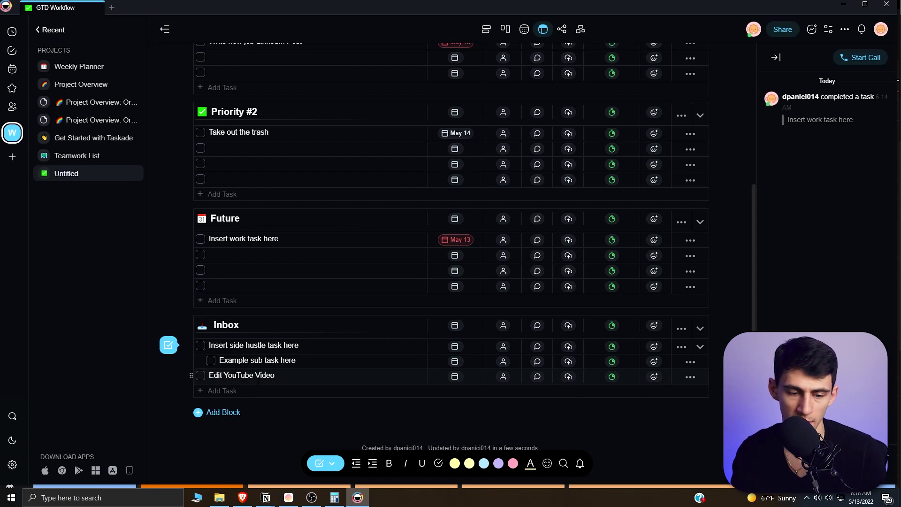
click(503, 377)
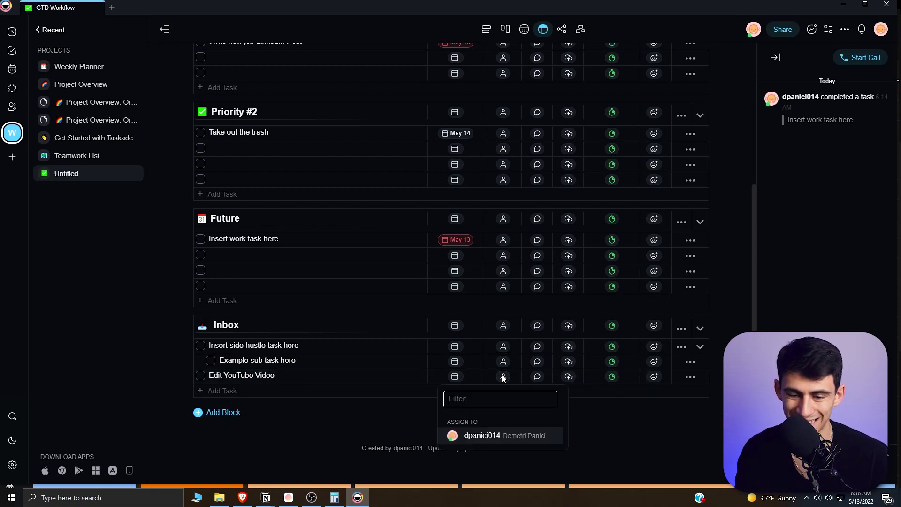
click(489, 437)
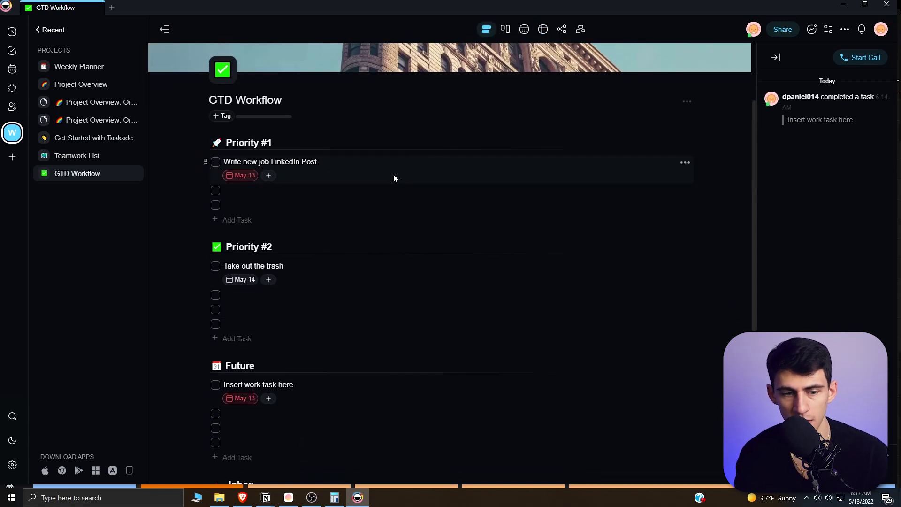
Switch the GTD Workflow project to Board view
scroll(505, 176, down, 3)
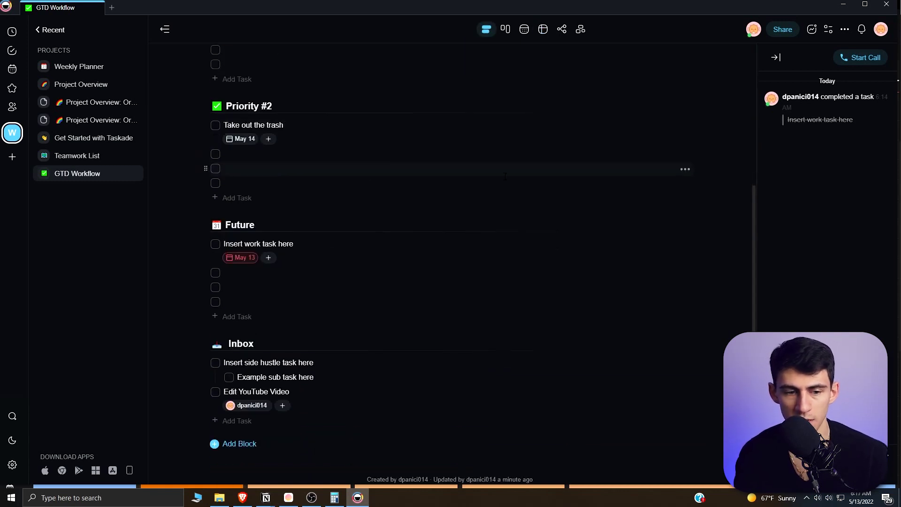
scroll(505, 176, up, 5)
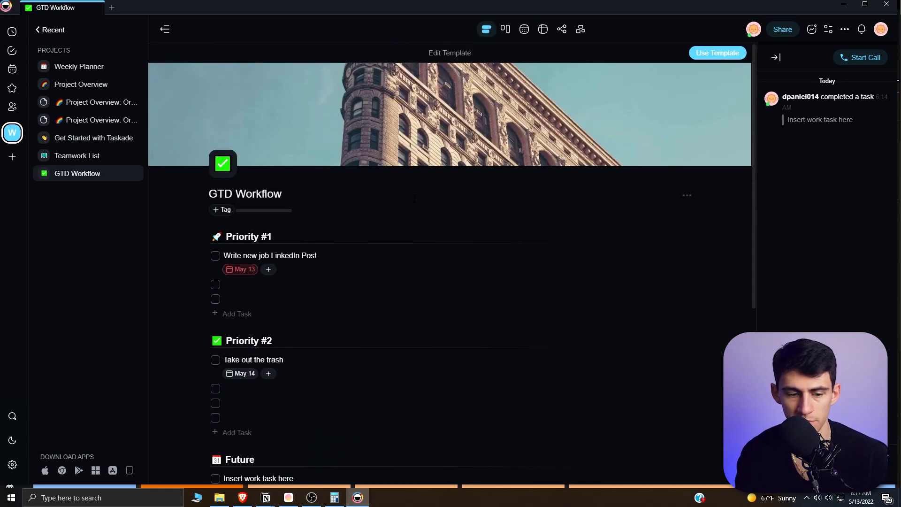
scroll(578, 332, down, 4)
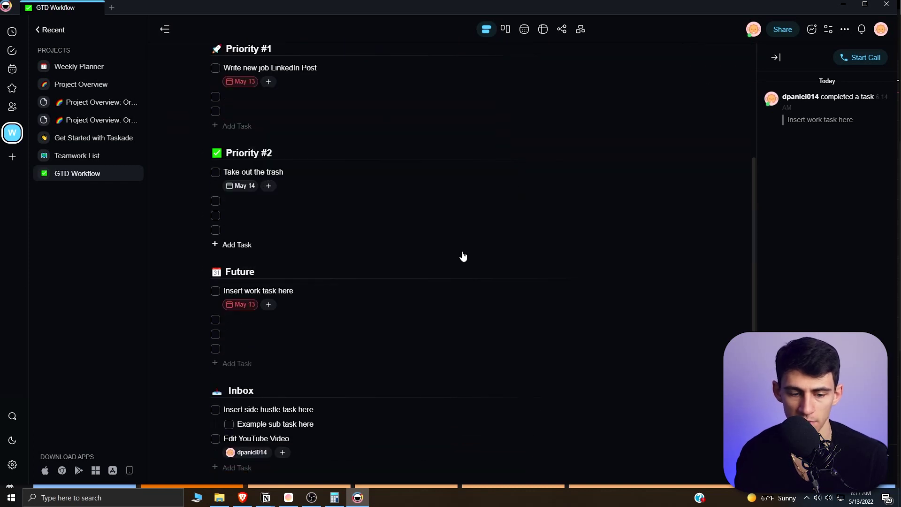
scroll(463, 256, up, 4)
scroll(436, 265, down, 4)
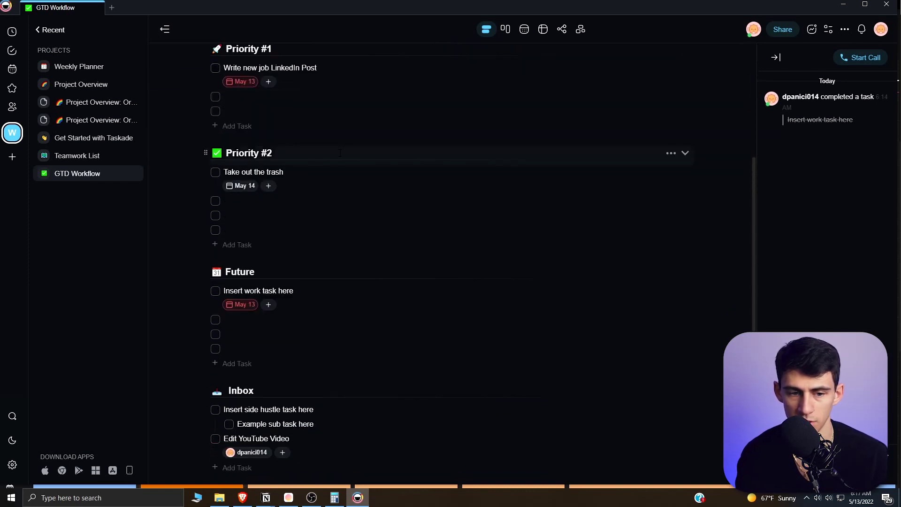
click(505, 29)
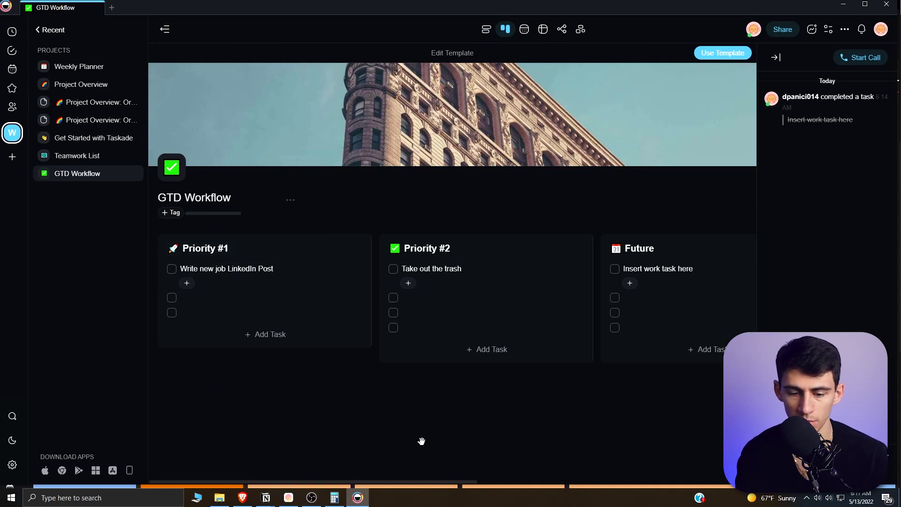
scroll(467, 480, right, 5)
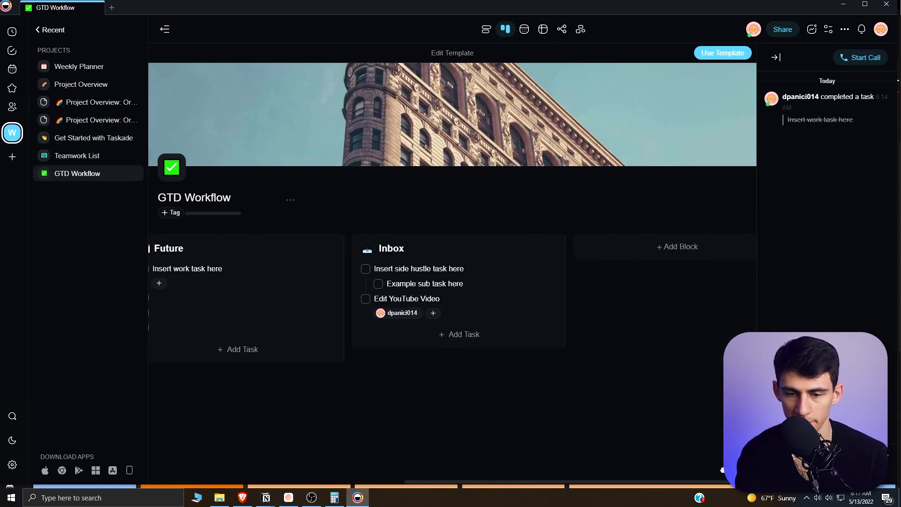
scroll(327, 472, left, 5)
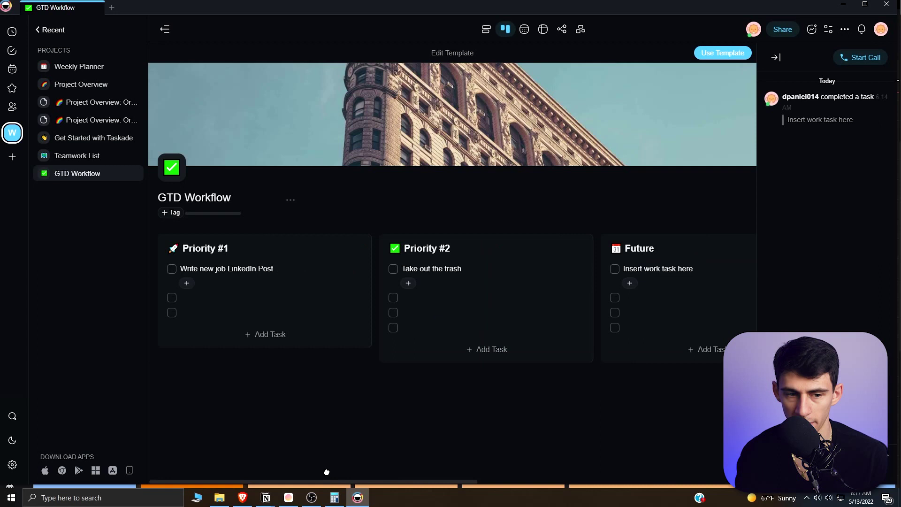
Sort the project's blocks A to Z from the project options menu
click(290, 200)
mouse_move(280, 277)
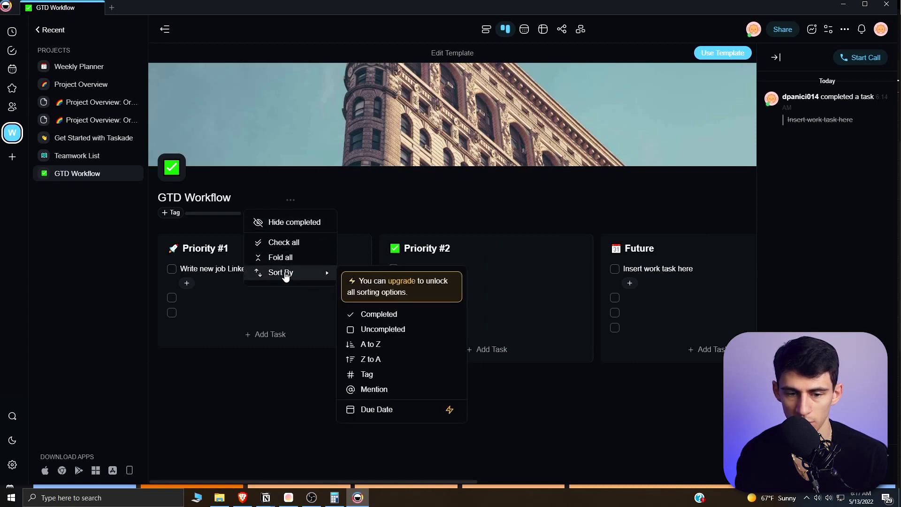
click(381, 314)
click(289, 200)
mouse_move(281, 272)
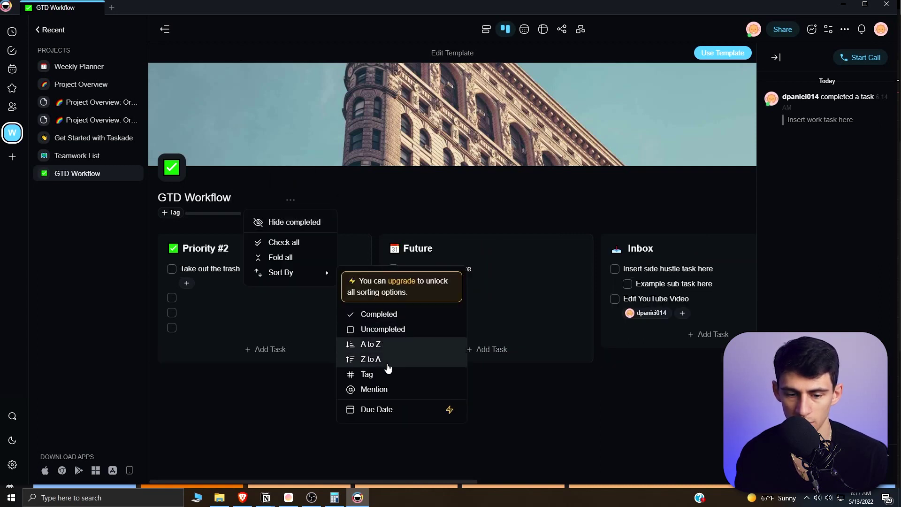
click(370, 344)
Return to list view and drag Priority #1 back to the top above Priority #2
click(486, 29)
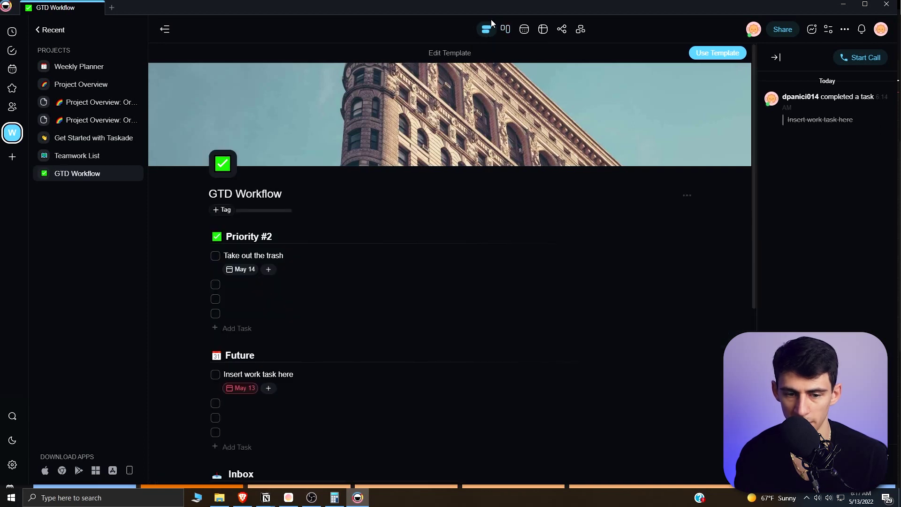
scroll(357, 230, down, 4)
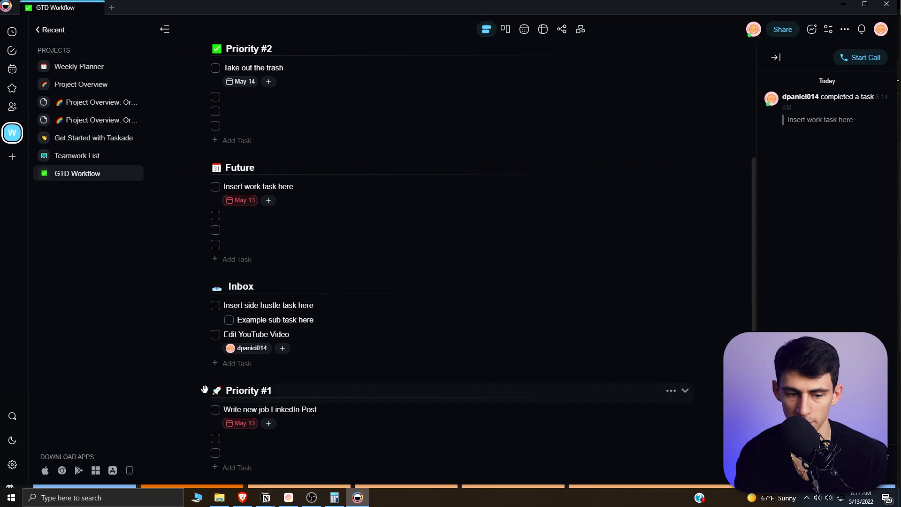
drag(205, 390, 219, 31)
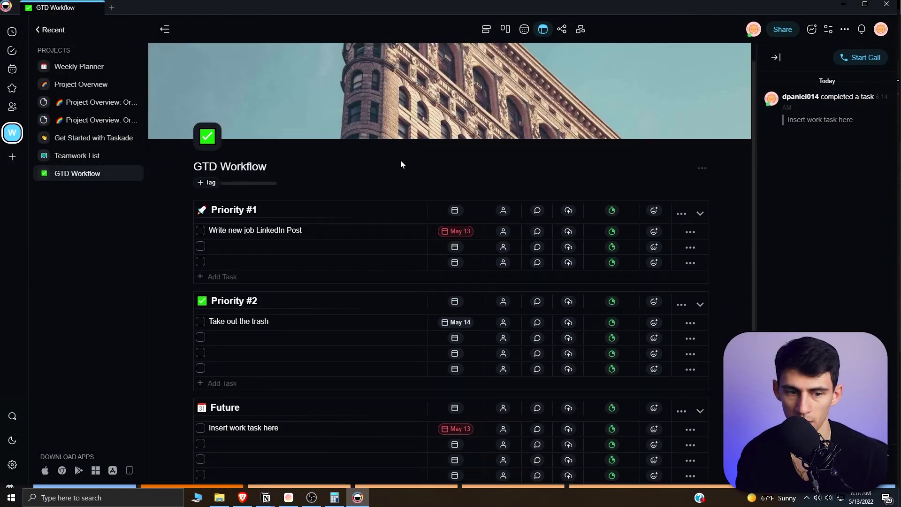
scroll(401, 159, down, 3)
click(244, 132)
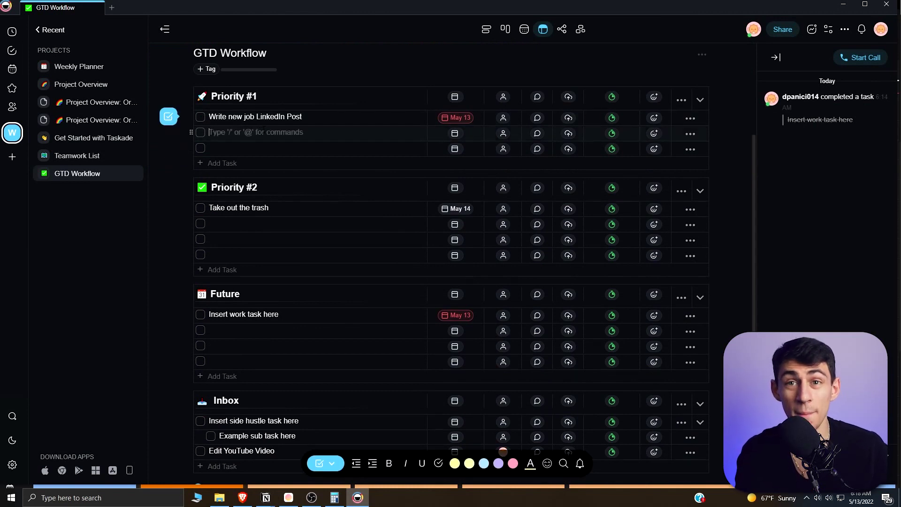
Name the new task under the LinkedIn post 'Weekly GTD Review'
text(Weekly)
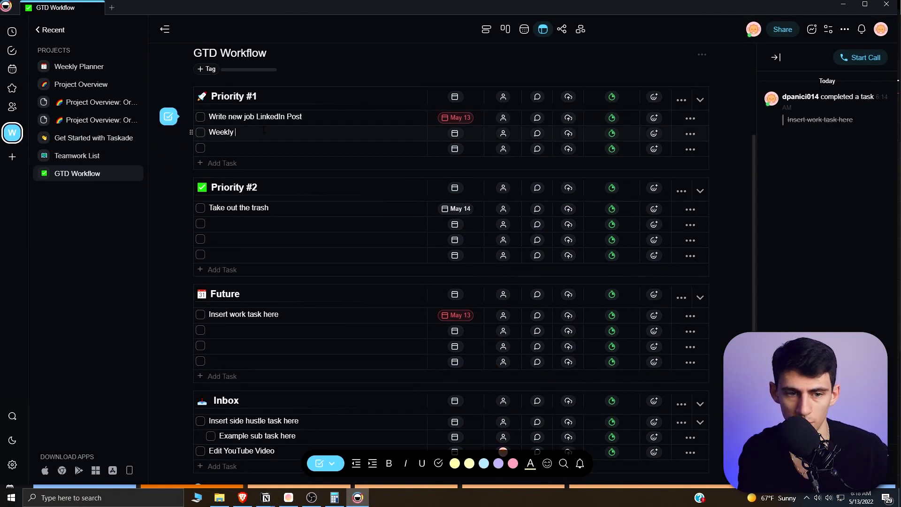
key(ctrl+BackSpace)
text(Weekly GTD )
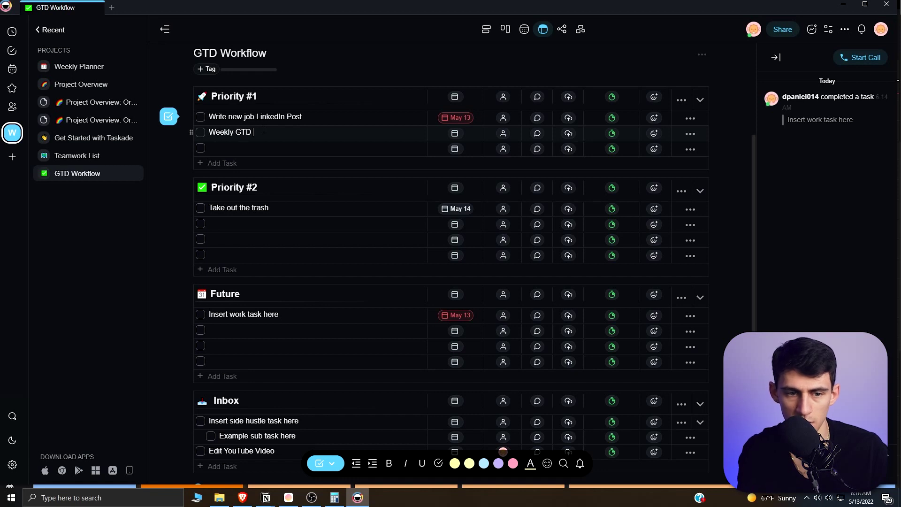
text(Review)
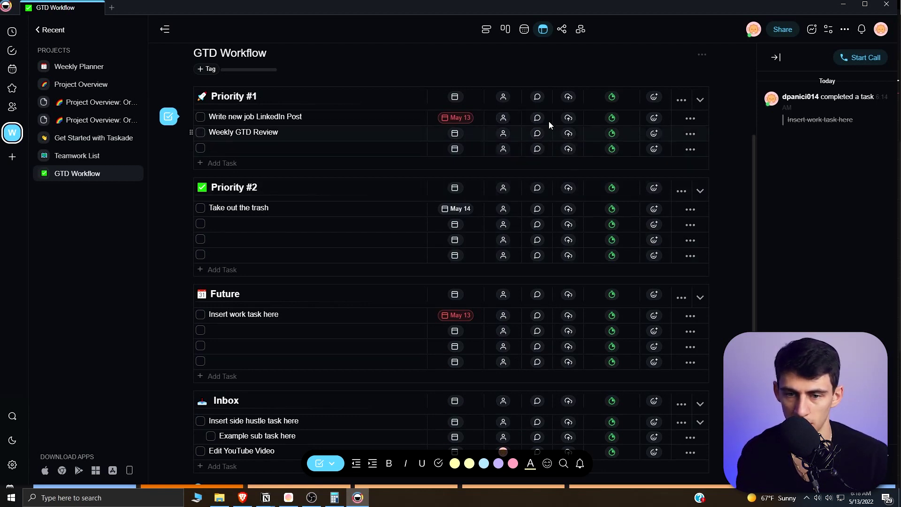
click(457, 135)
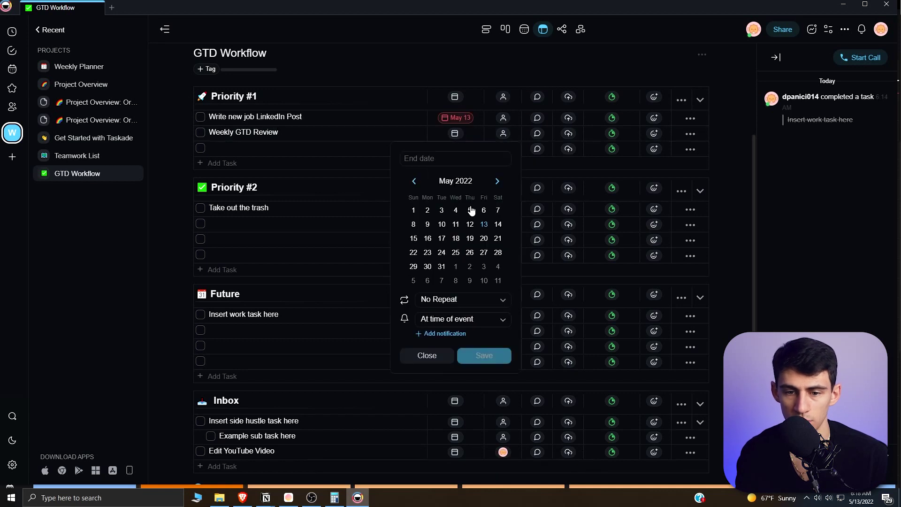
Give Weekly GTD Review a May 15 due date that repeats weekly
click(484, 224)
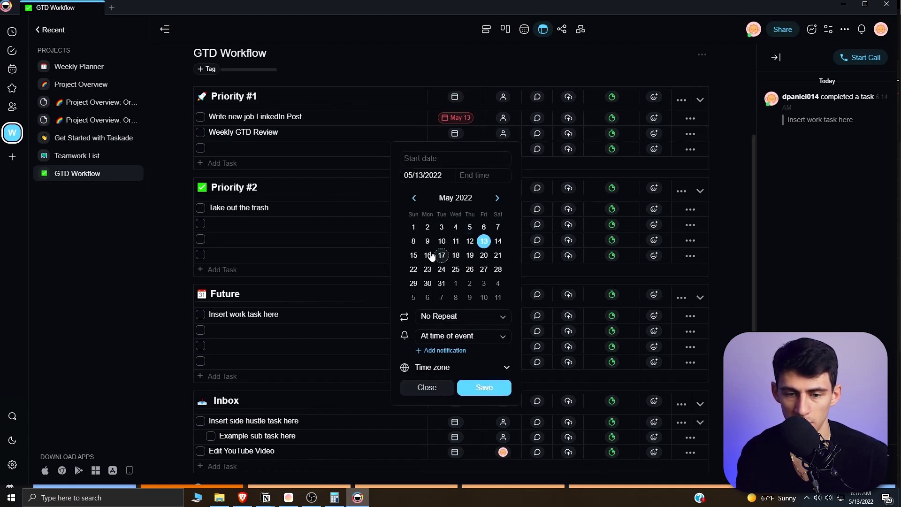
click(413, 256)
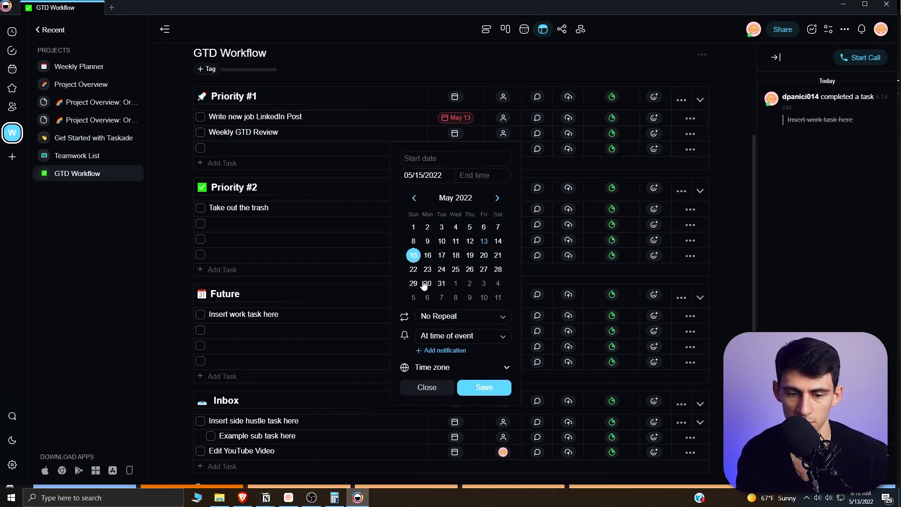
click(435, 317)
click(432, 367)
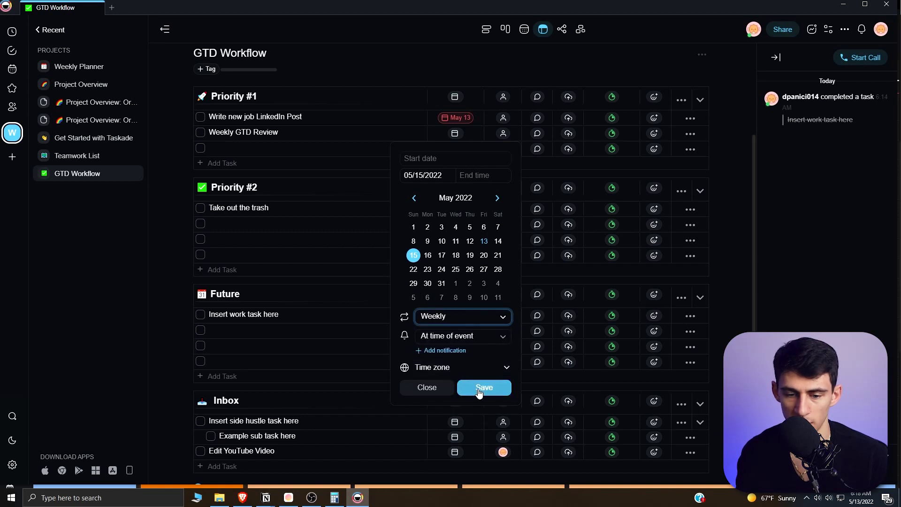
click(485, 387)
scroll(426, 150, down, 1)
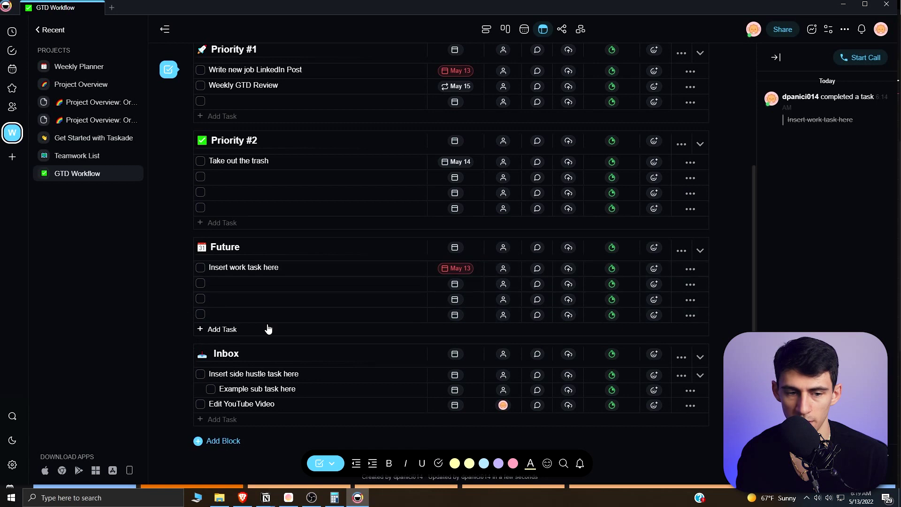
Complete 'Take out the trash', hide completed tasks, and toggle the Future block's fold
scroll(267, 328, up, 1)
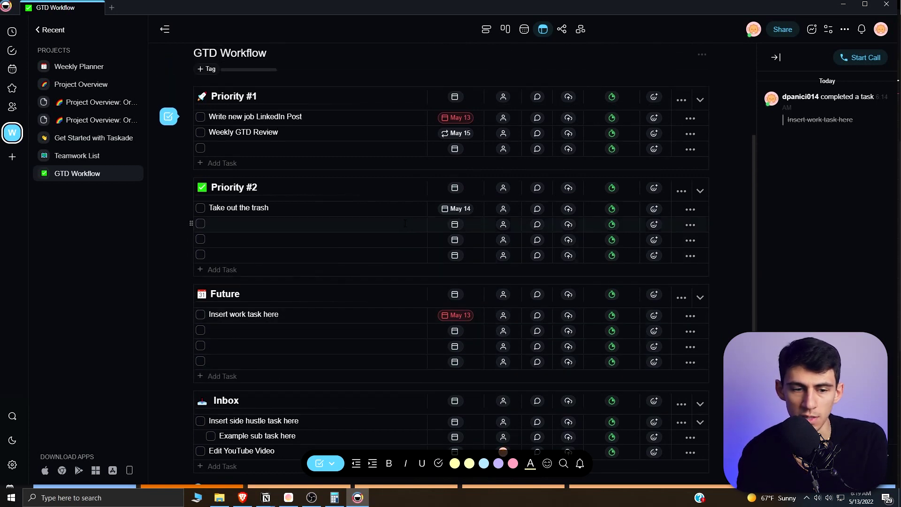
click(201, 208)
scroll(582, 288, down, 3)
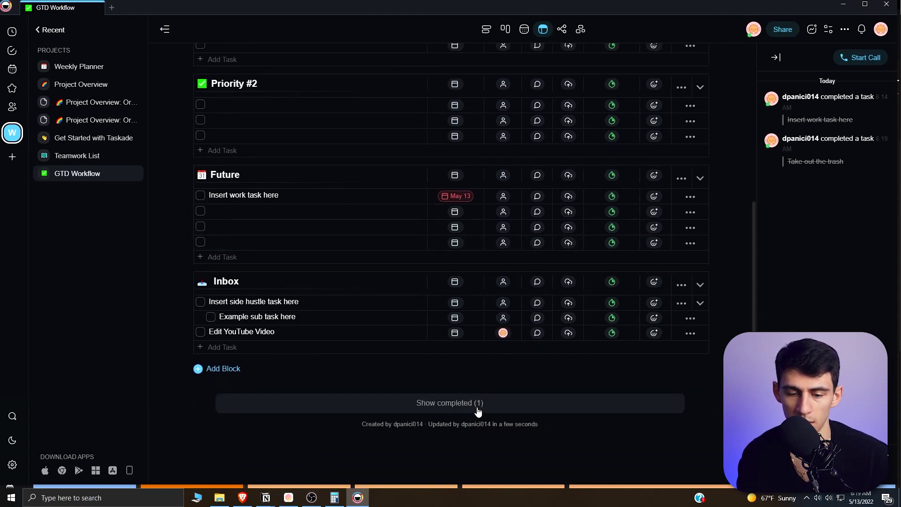
click(467, 403)
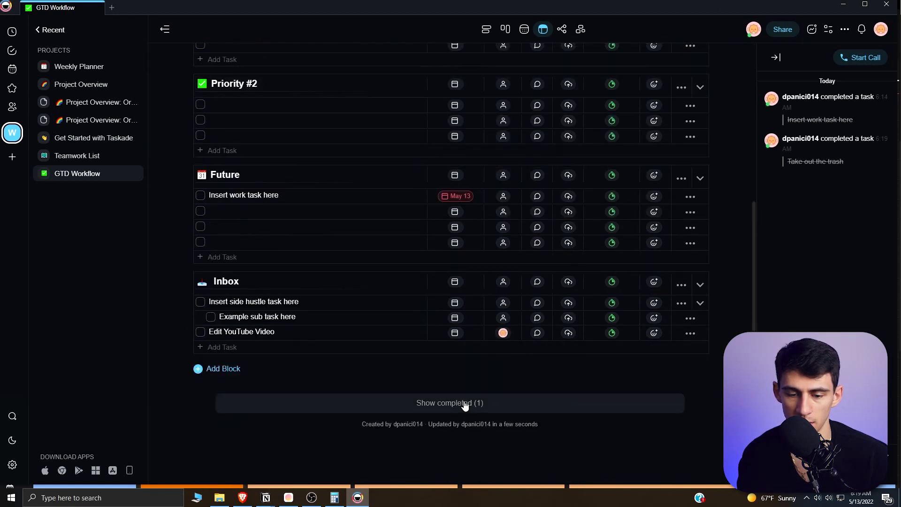
click(462, 403)
click(463, 419)
scroll(460, 413, up, 1)
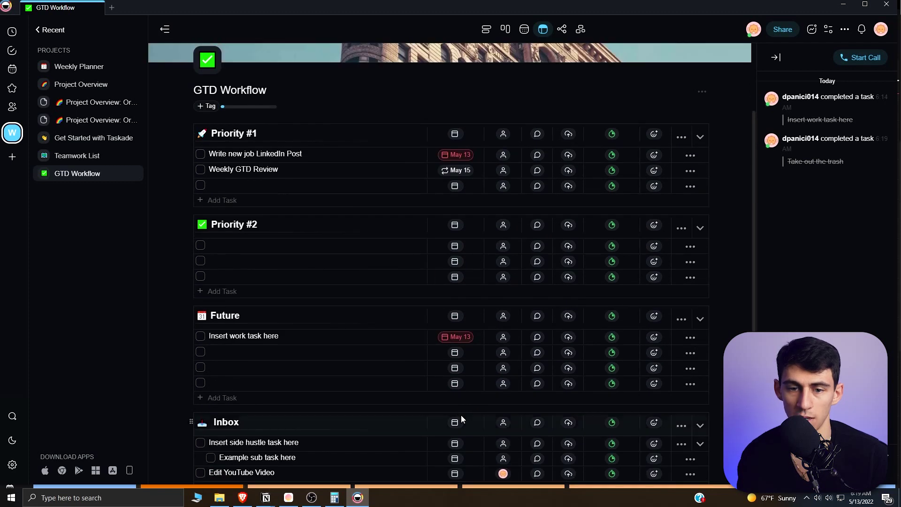
scroll(344, 194, up, 1)
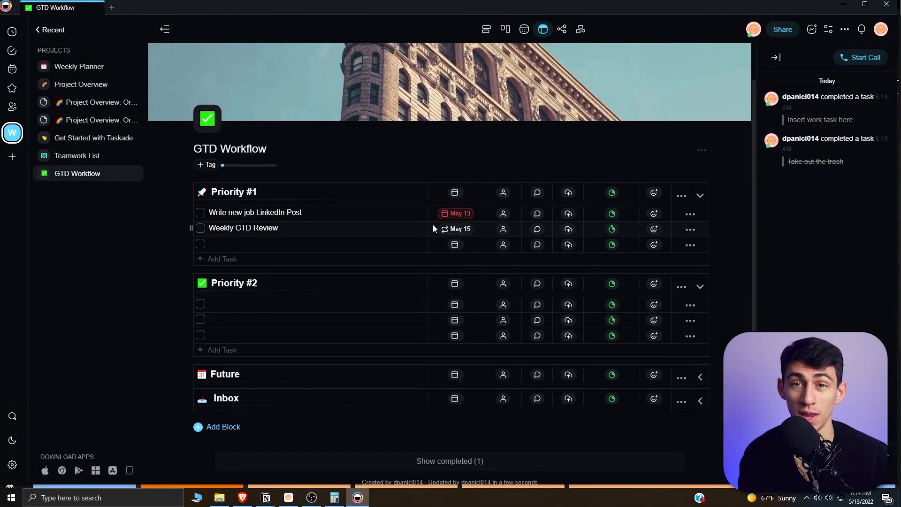
click(699, 376)
scroll(698, 375, down, 3)
click(701, 343)
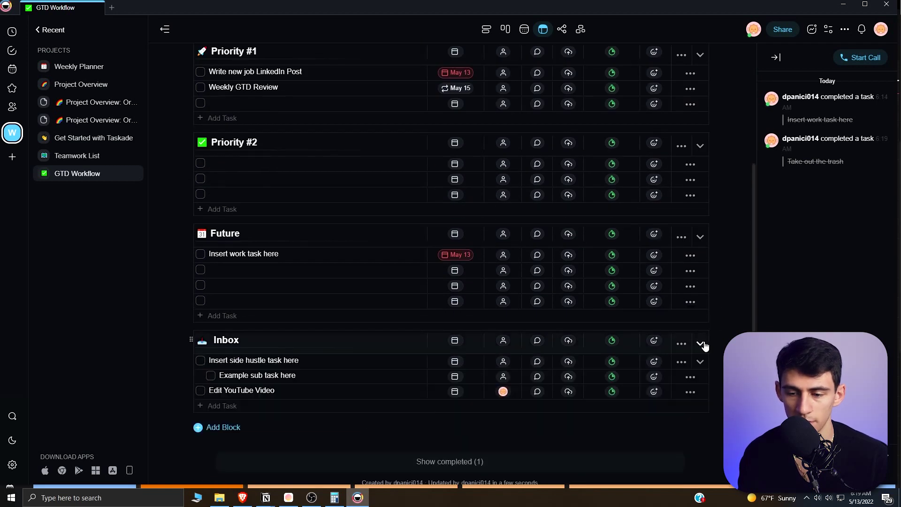
click(700, 343)
click(700, 236)
scroll(234, 294, up, 3)
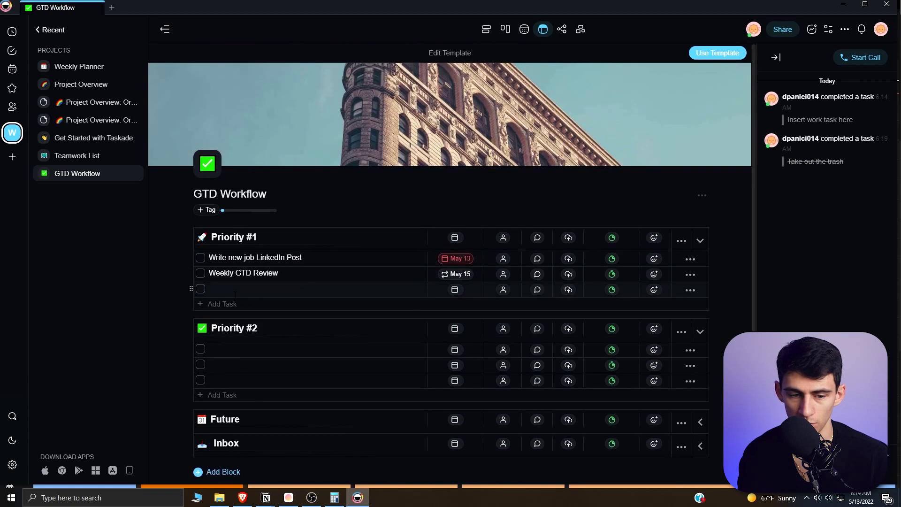
scroll(402, 267, down, 1)
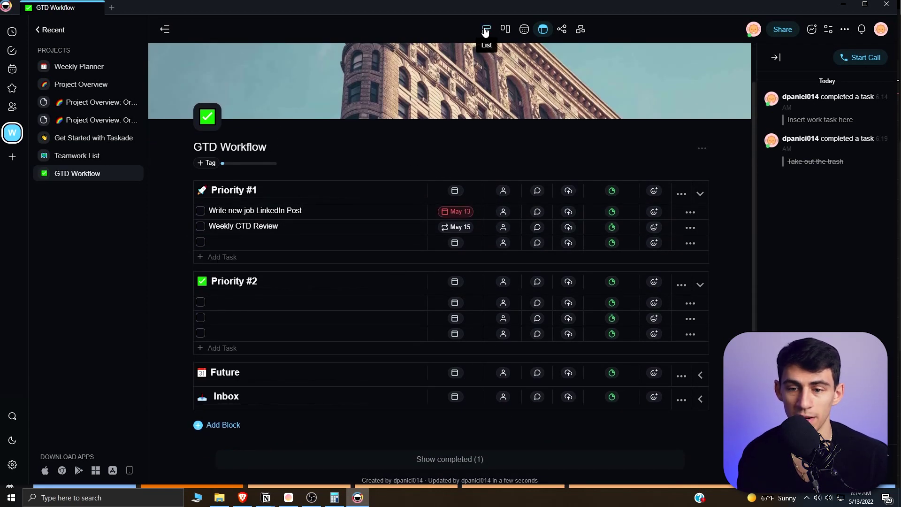
click(485, 30)
Add 'example task' in the first empty Priority #2 row
scroll(685, 347, down, 2)
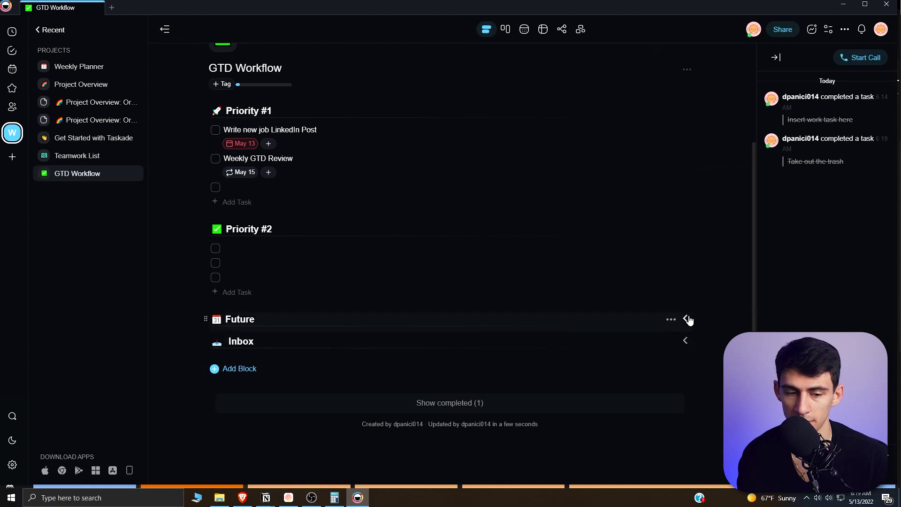
scroll(523, 203, up, 3)
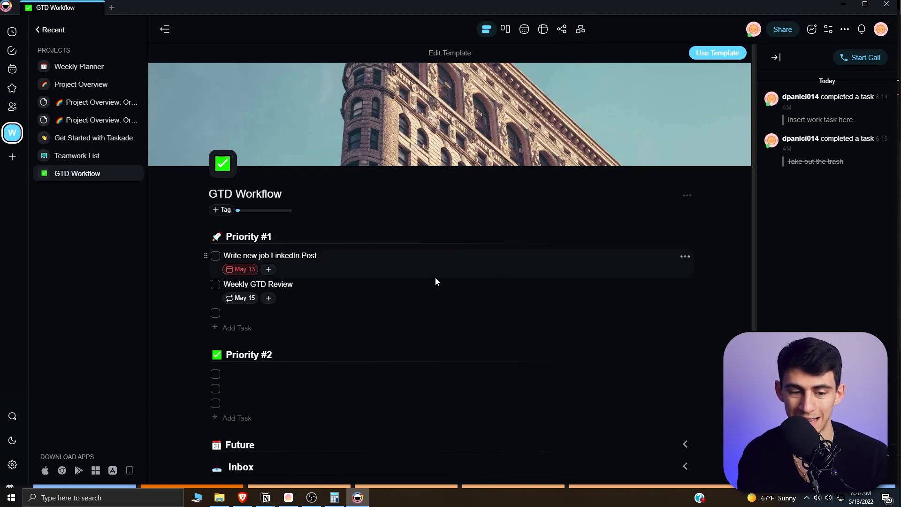
scroll(540, 310, down, 1)
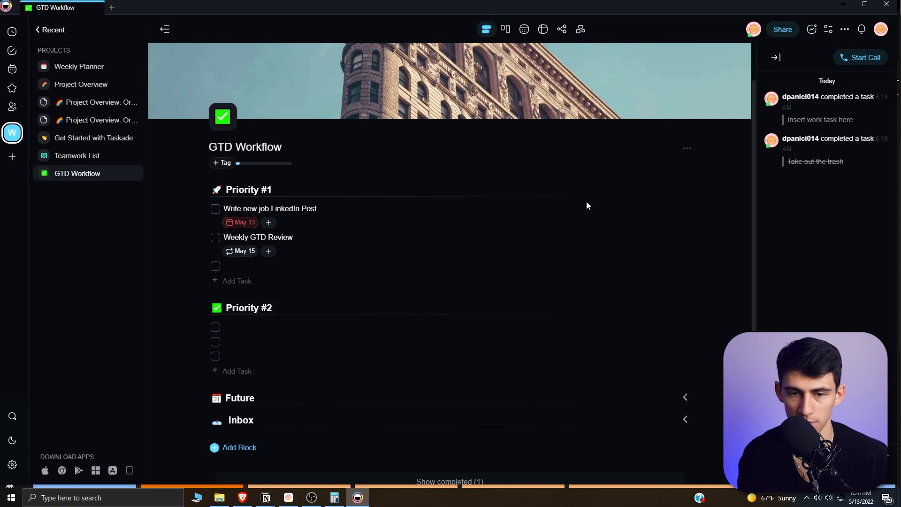
click(281, 328)
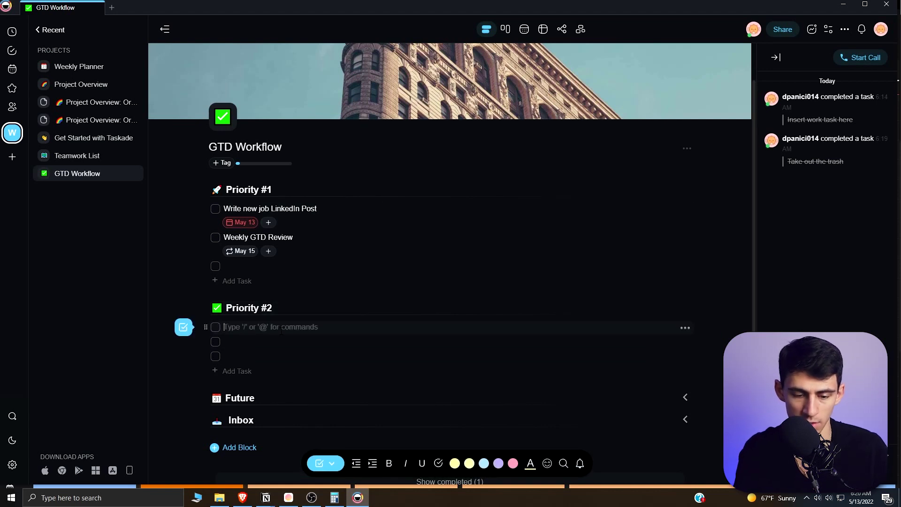
text(example task)
Fold Priority #2 so only Priority #1 stays unfolded
click(685, 308)
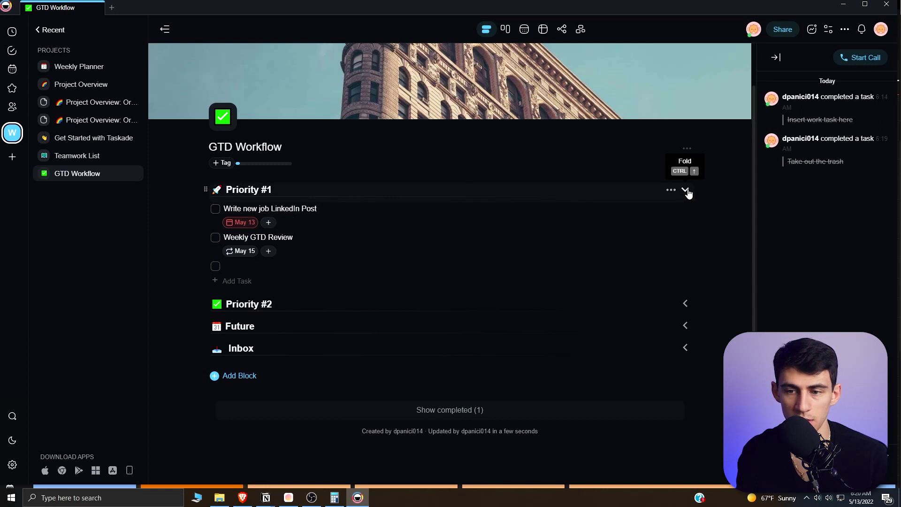
click(686, 190)
click(689, 259)
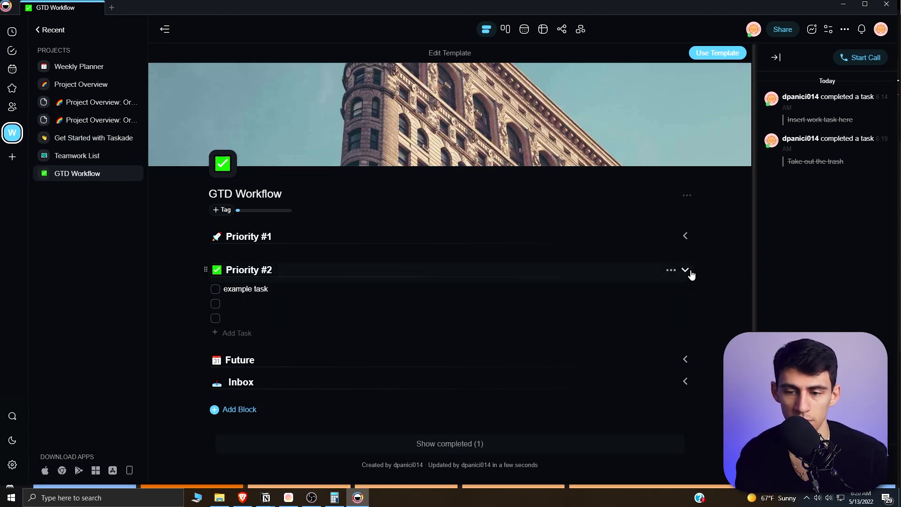
click(686, 271)
click(687, 237)
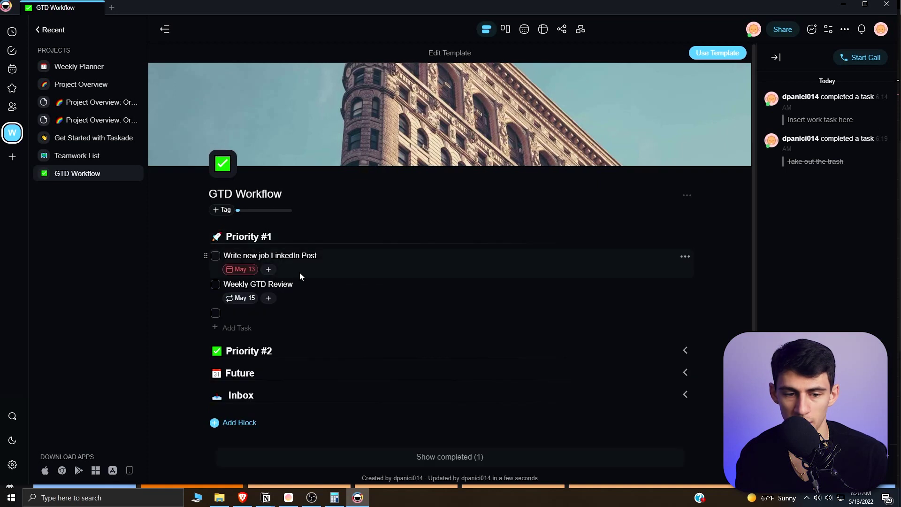
click(684, 257)
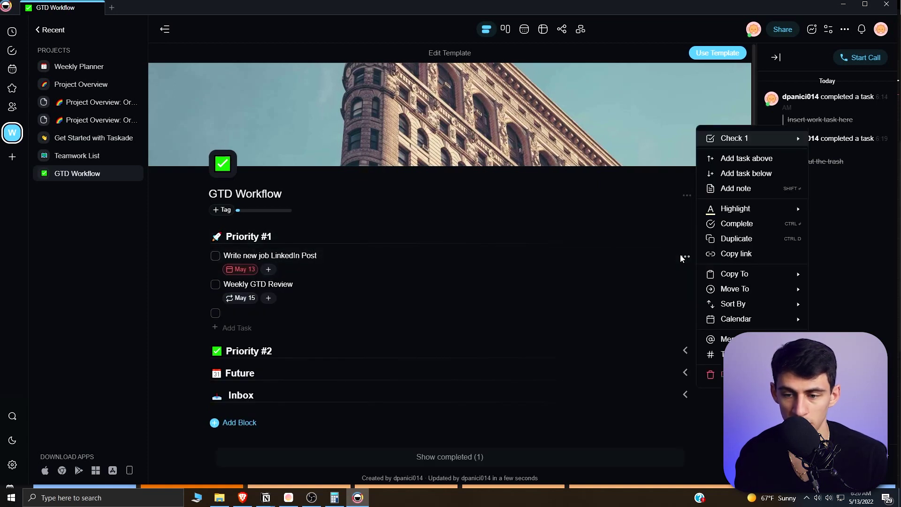
click(675, 258)
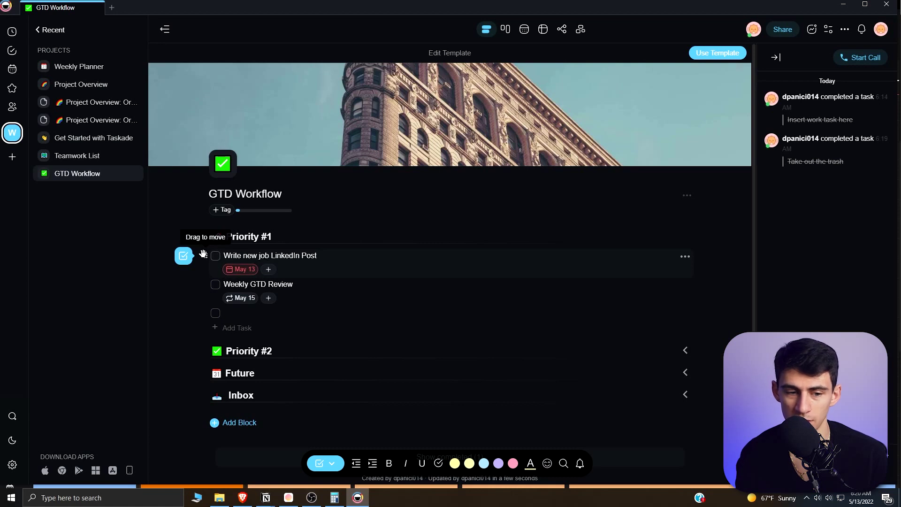
click(206, 256)
click(685, 258)
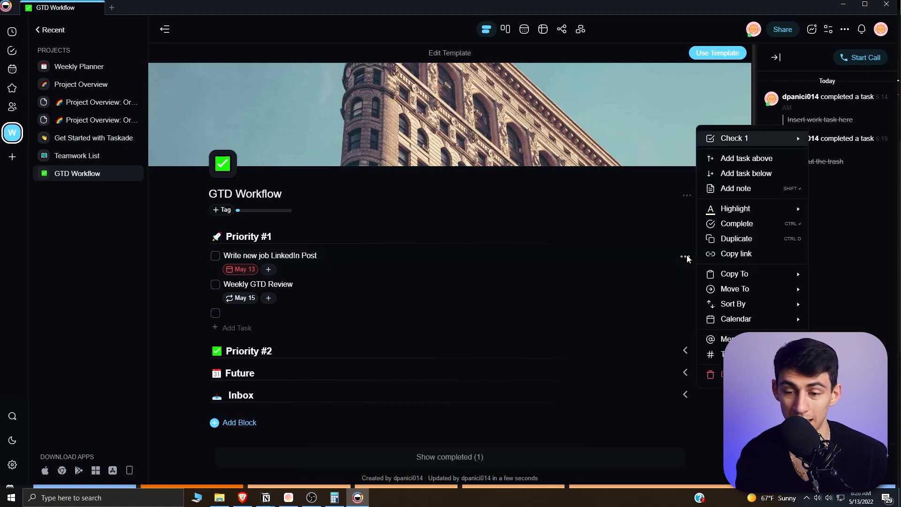
mouse_move(734, 274)
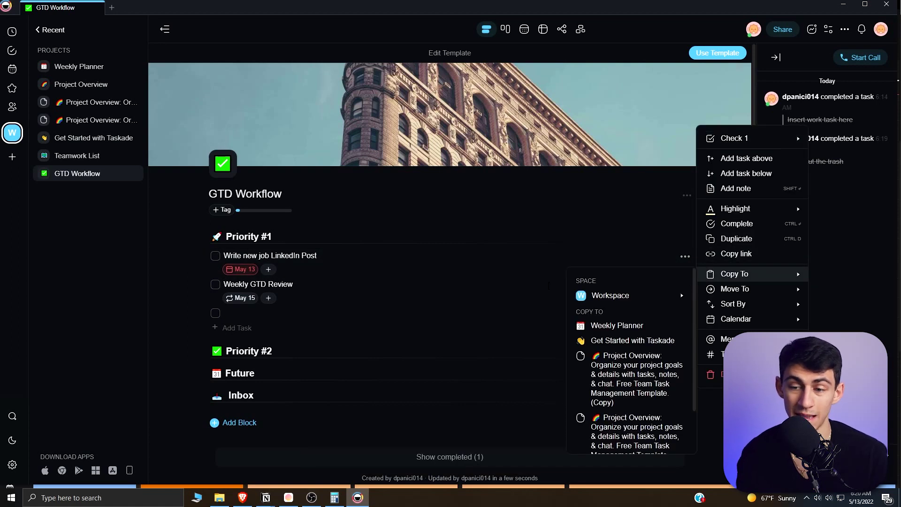
click(442, 271)
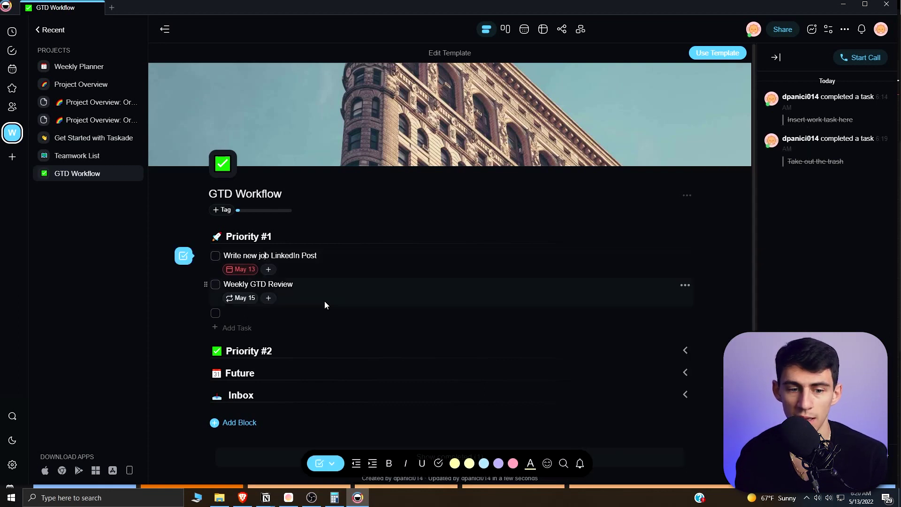